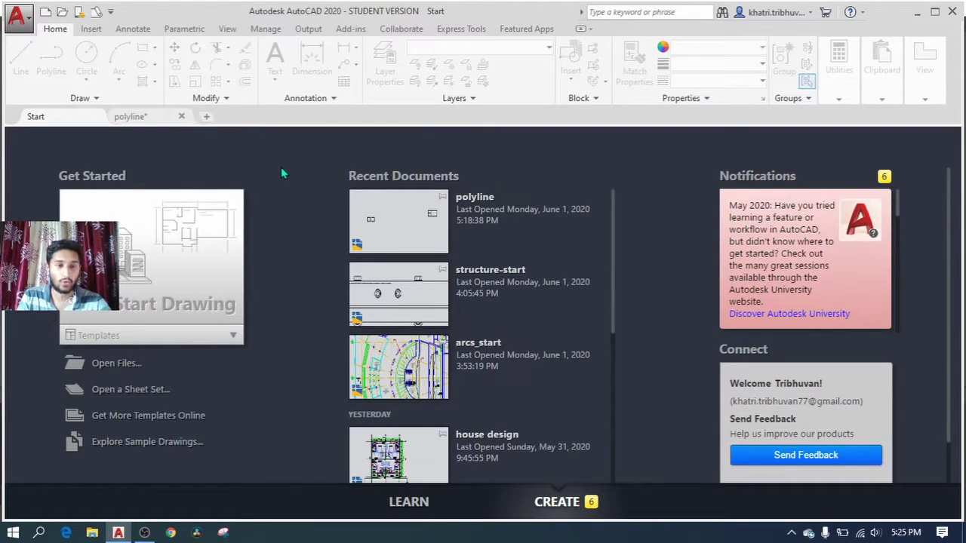
{"action": "left_click", "coordinate": [148, 119]}
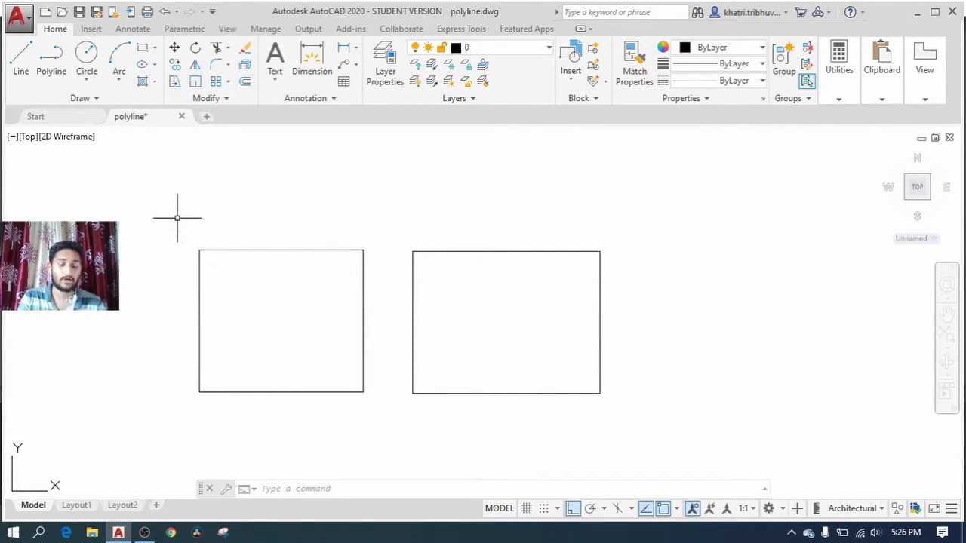
- Offset the left rectangle's top and right edges inward by a distance of 1
{"action": "type", "text": "of"}
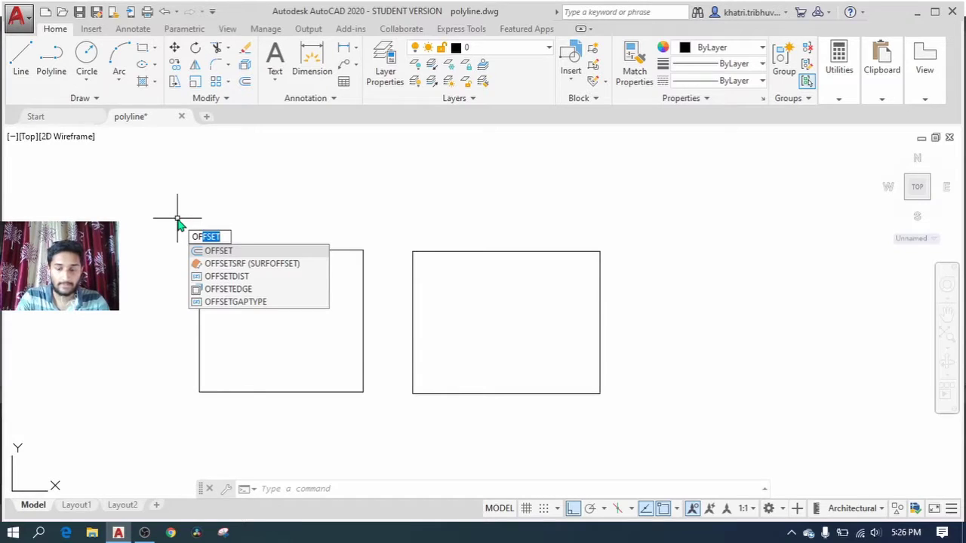
{"action": "key", "text": "Return"}
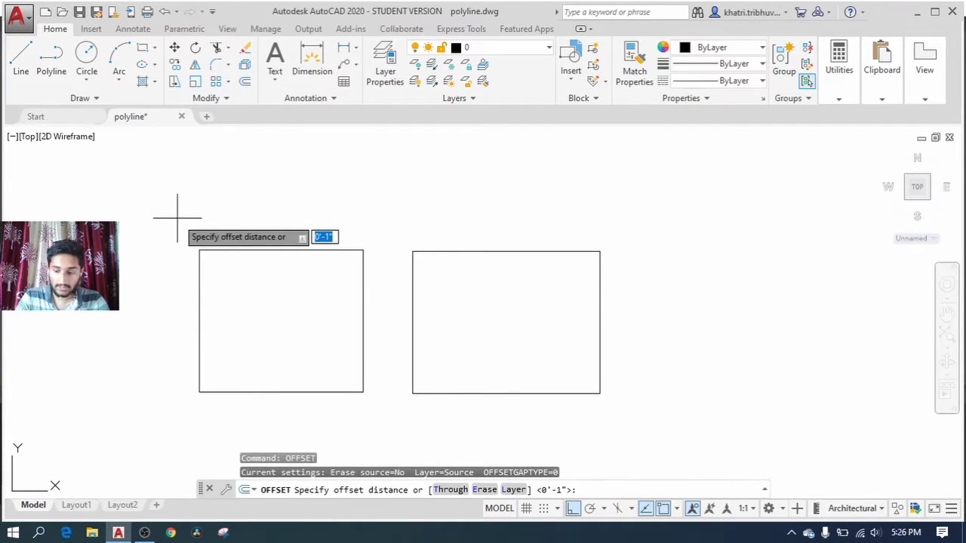
{"action": "type", "text": "1"}
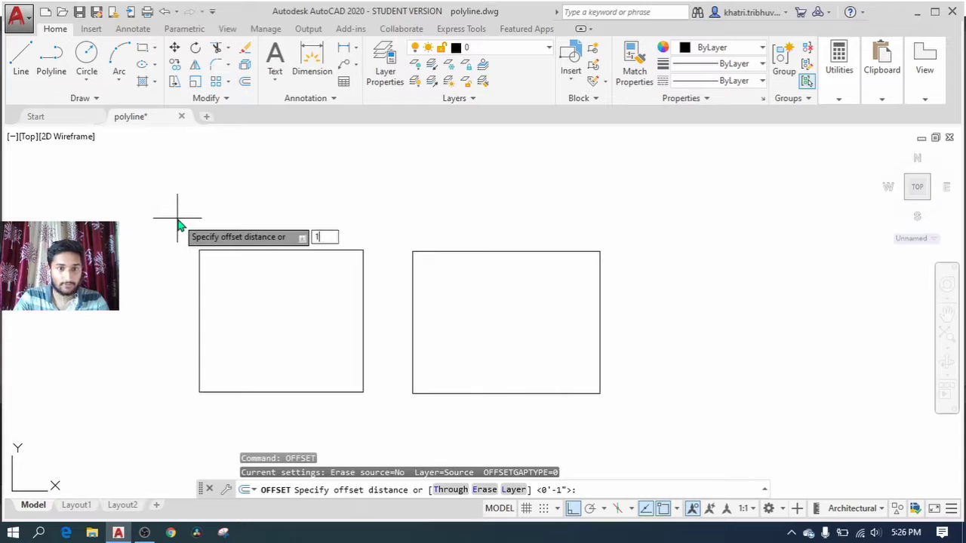
{"action": "key", "text": "Return"}
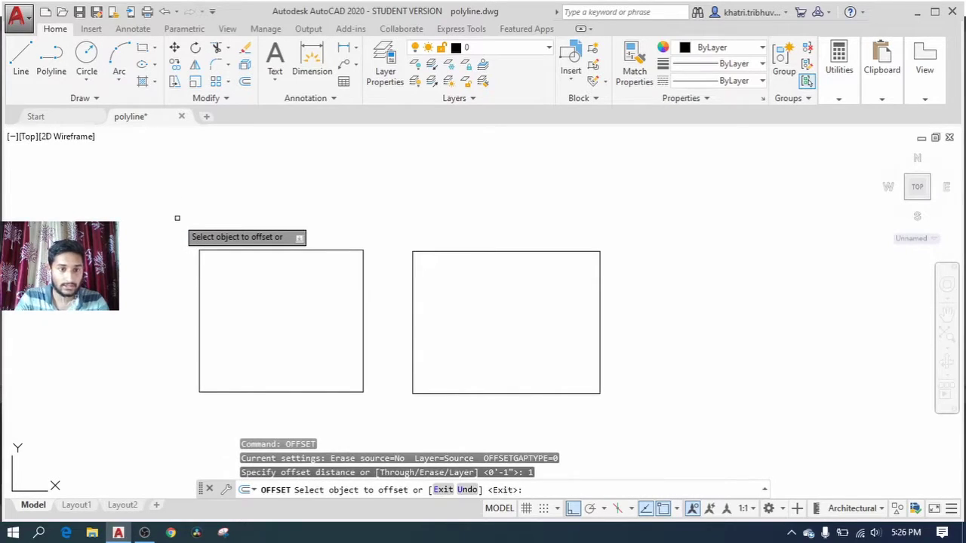
{"action": "left_click", "coordinate": [246, 248]}
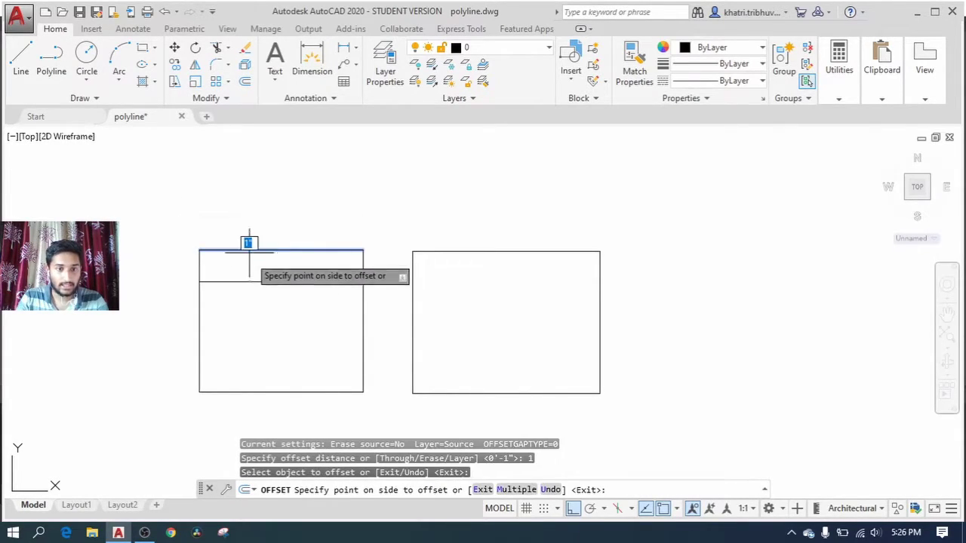
{"action": "left_click", "coordinate": [257, 294]}
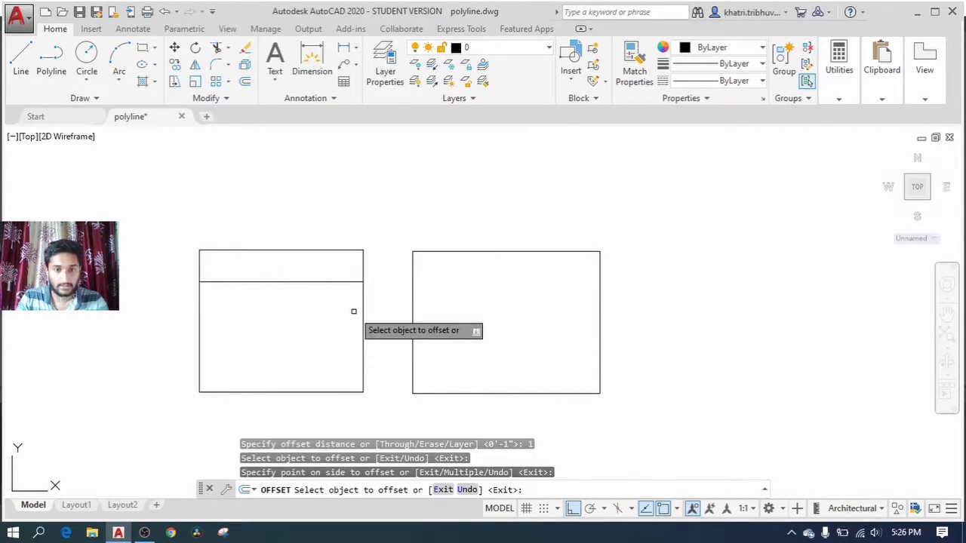
{"action": "left_click", "coordinate": [364, 306]}
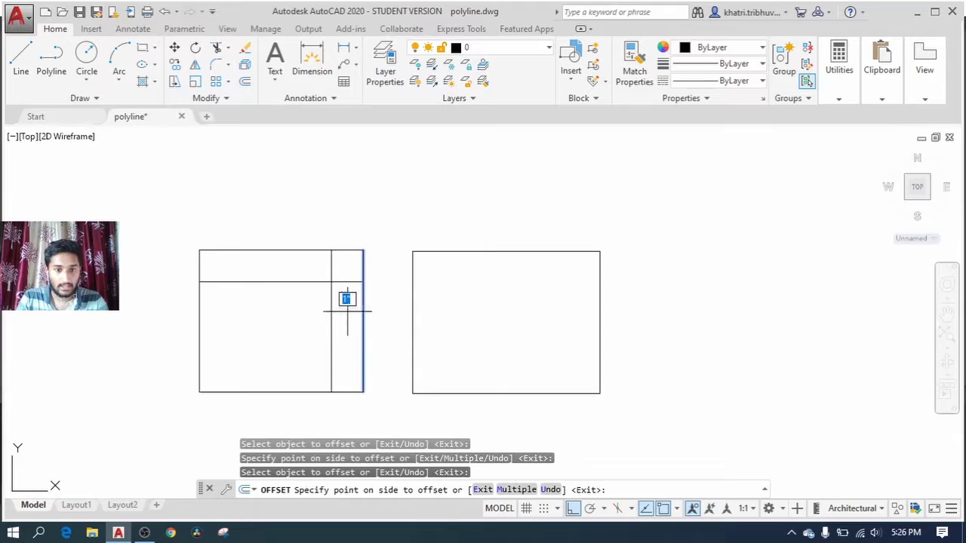
{"action": "left_click", "coordinate": [324, 312]}
- Offset the left rectangle's bottom and left edges inward by 1 to complete the grid
{"action": "left_click", "coordinate": [275, 391]}
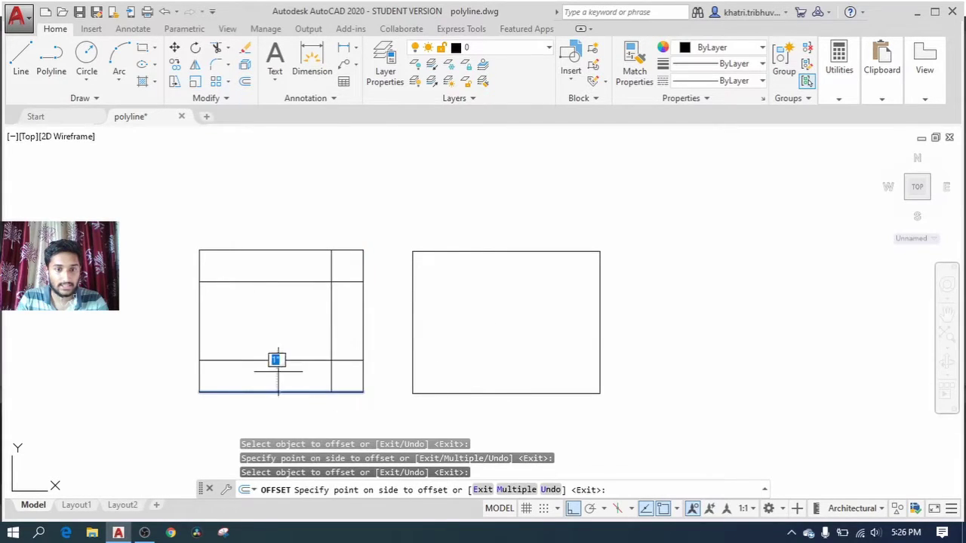
{"action": "left_click", "coordinate": [277, 359]}
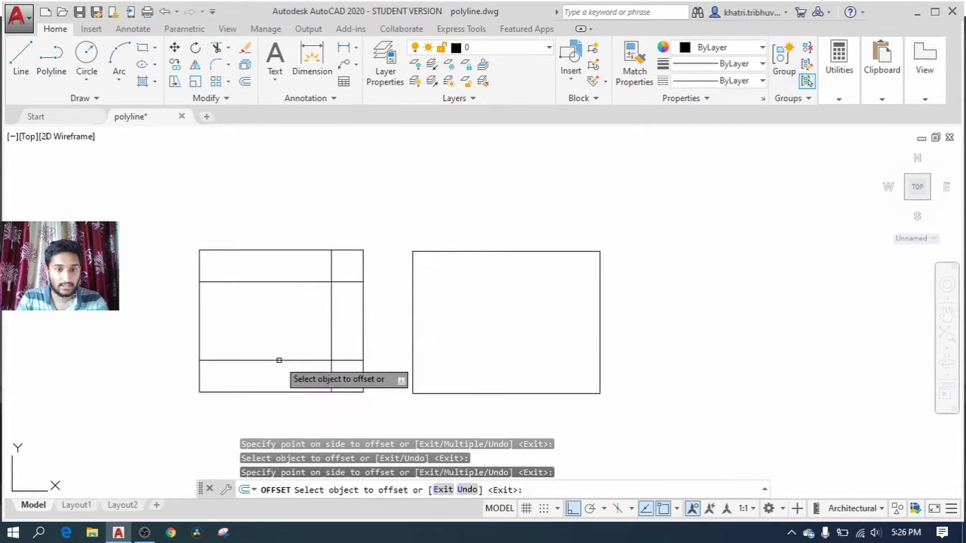
{"action": "left_click", "coordinate": [198, 305]}
{"action": "left_click", "coordinate": [240, 314]}
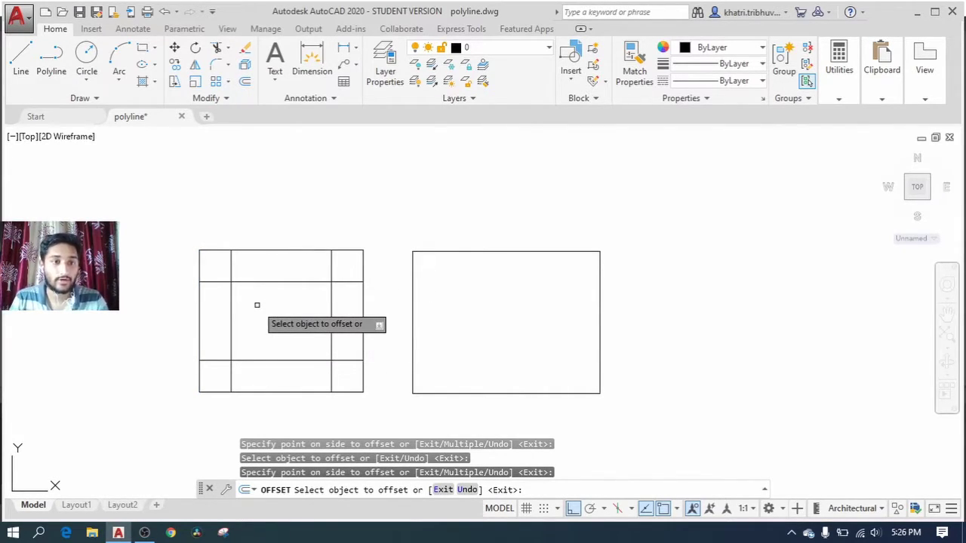
{"action": "scroll", "coordinate": [204, 273], "scroll_direction": "up", "scroll_amount": 4}
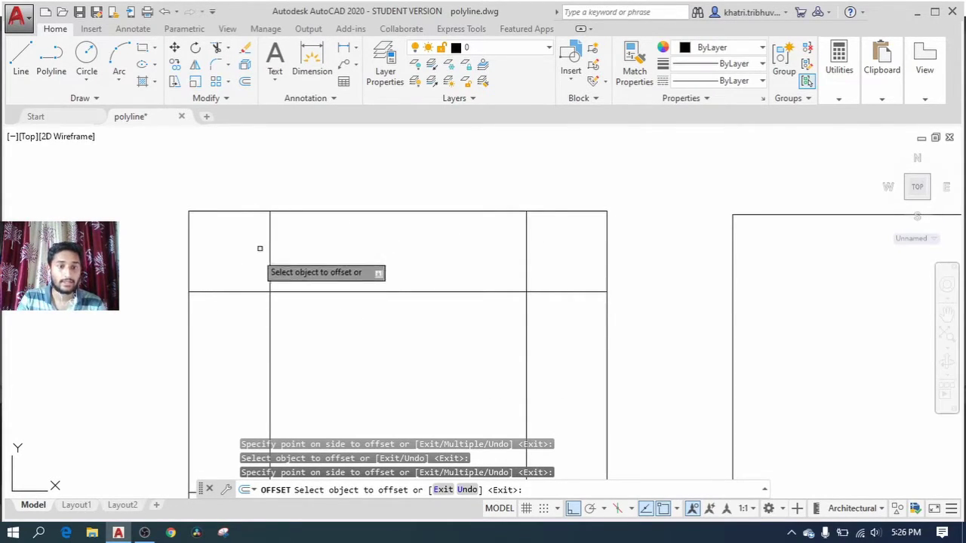
{"action": "scroll", "coordinate": [217, 264], "scroll_direction": "down", "scroll_amount": 3}
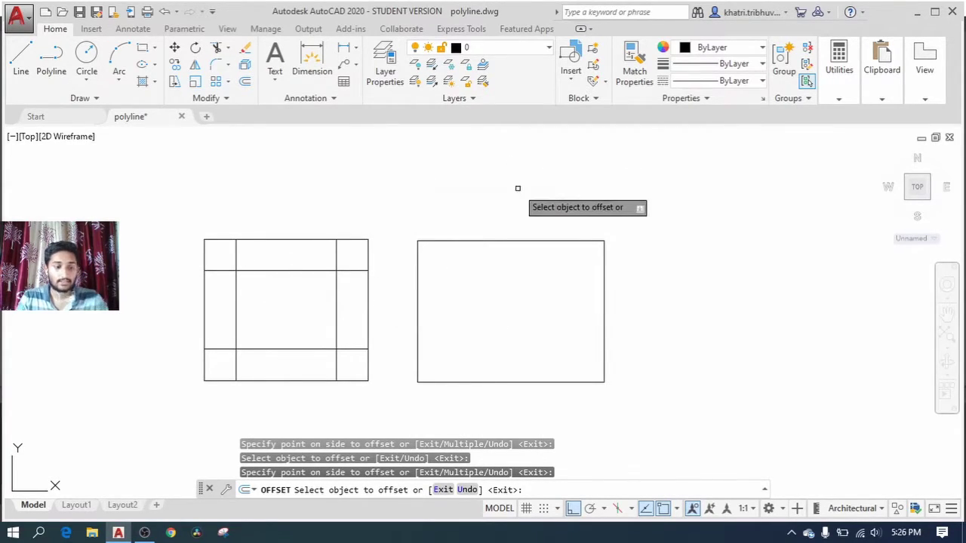
- Offset the whole right rectangle inward by 1 as one nested closed shape
{"action": "key", "text": "Escape"}
{"action": "type", "text": "OFFSET"}
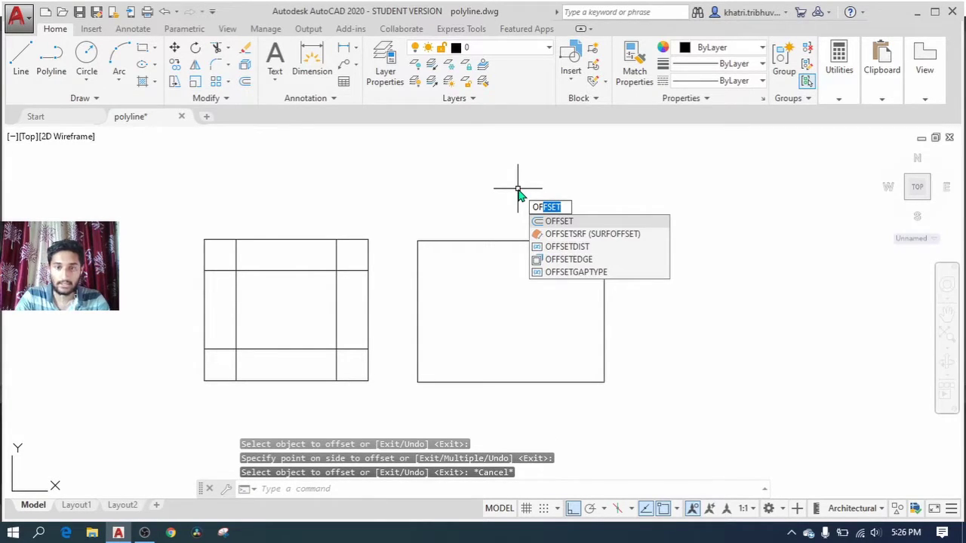
{"action": "key", "text": "Return"}
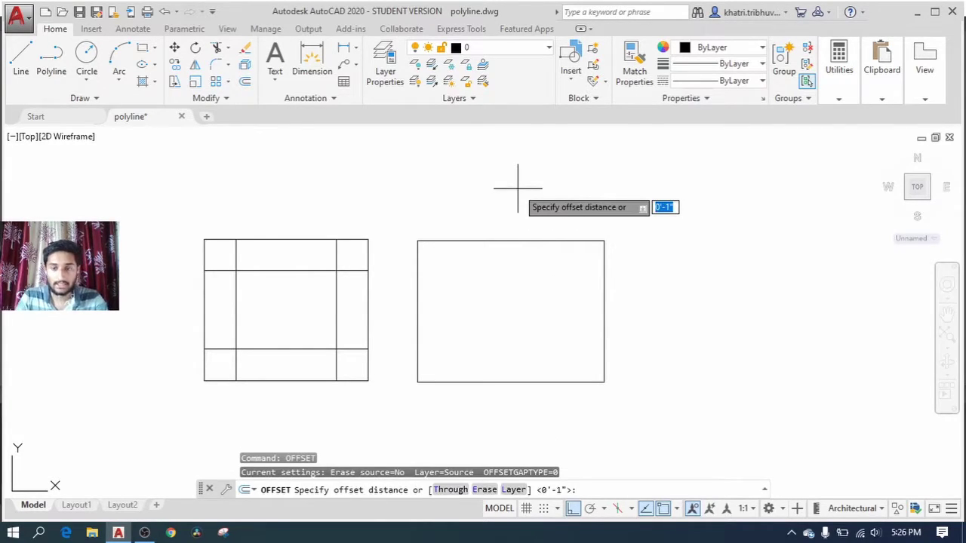
{"action": "type", "text": "1"}
{"action": "key", "text": "Return"}
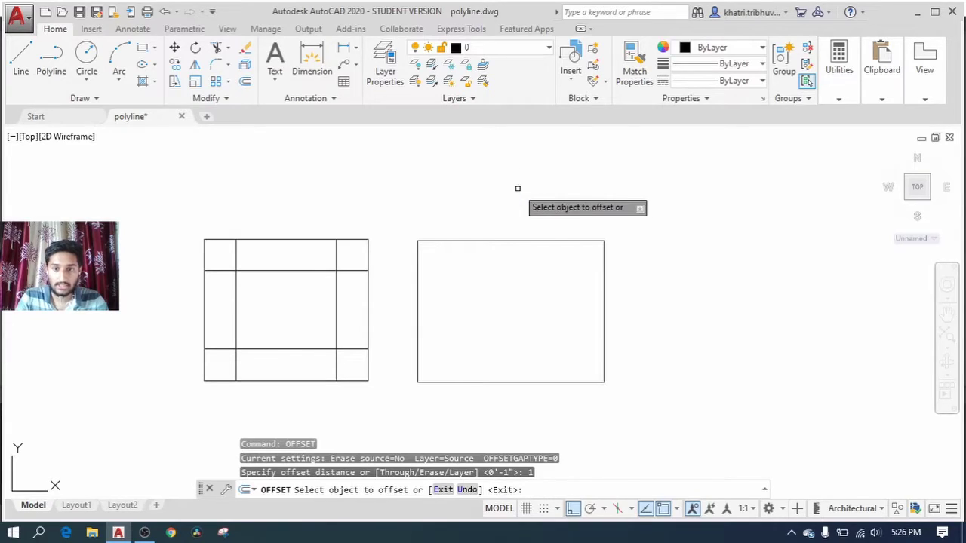
{"action": "left_click", "coordinate": [510, 242]}
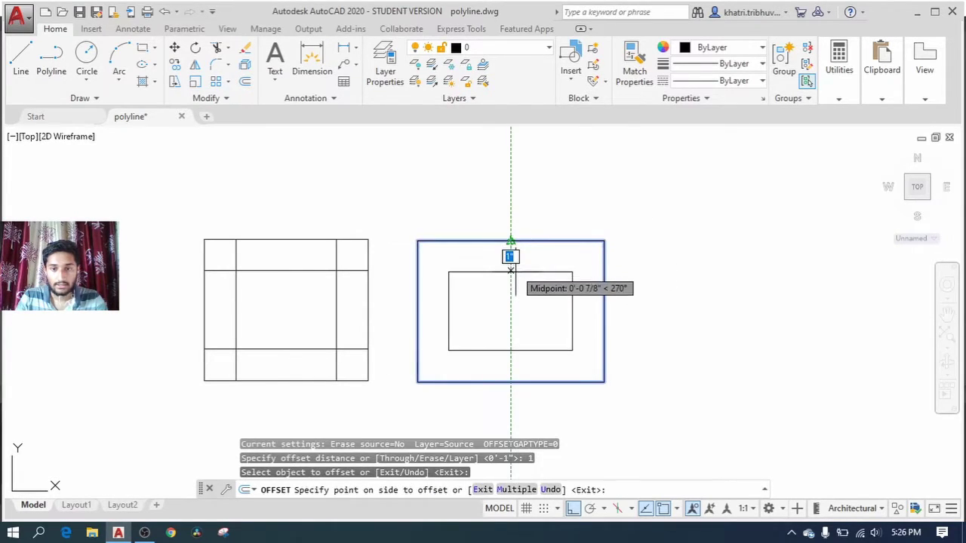
{"action": "left_click", "coordinate": [513, 271]}
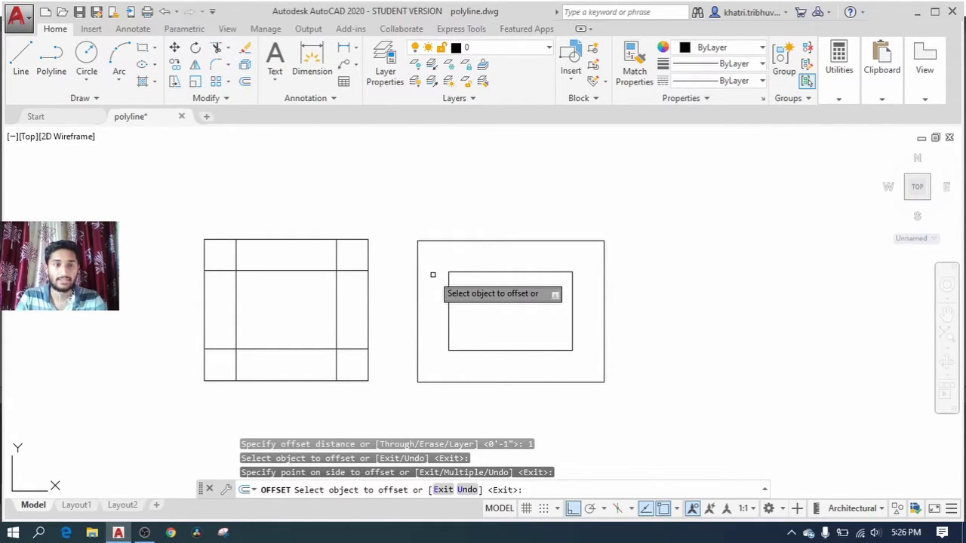
{"action": "scroll", "coordinate": [149, 248], "scroll_direction": "down", "scroll_amount": 2}
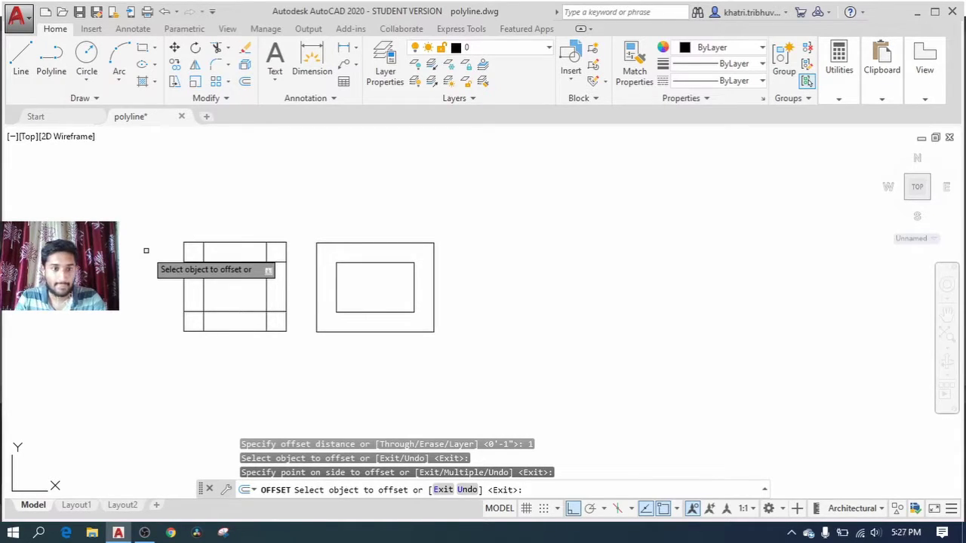
{"action": "scroll", "coordinate": [146, 251], "scroll_direction": "down", "scroll_amount": 5}
{"action": "scroll", "coordinate": [549, 214], "scroll_direction": "up", "scroll_amount": 2}
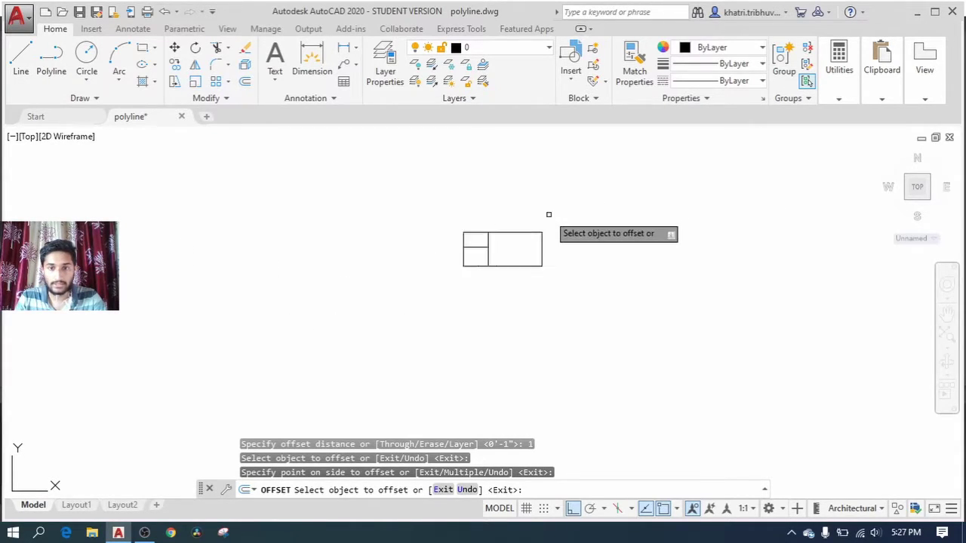
- Trace a polyline from the top-left corner along the upper-left room's top, right and bottom edges
{"action": "key", "text": "Escape"}
{"action": "scroll", "coordinate": [536, 233], "scroll_direction": "up", "scroll_amount": 5}
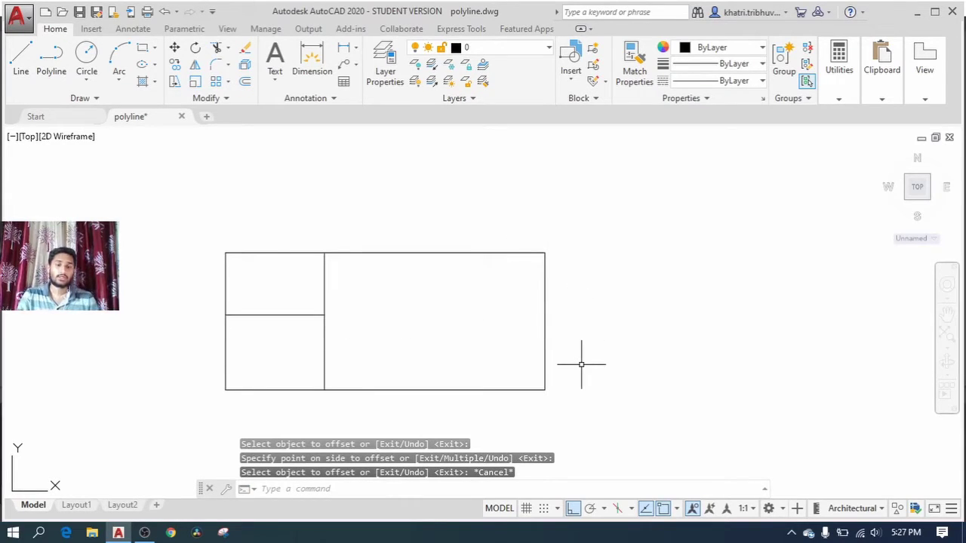
{"action": "scroll", "coordinate": [438, 425], "scroll_direction": "up", "scroll_amount": 2}
{"action": "scroll", "coordinate": [438, 425], "scroll_direction": "down", "scroll_amount": 2}
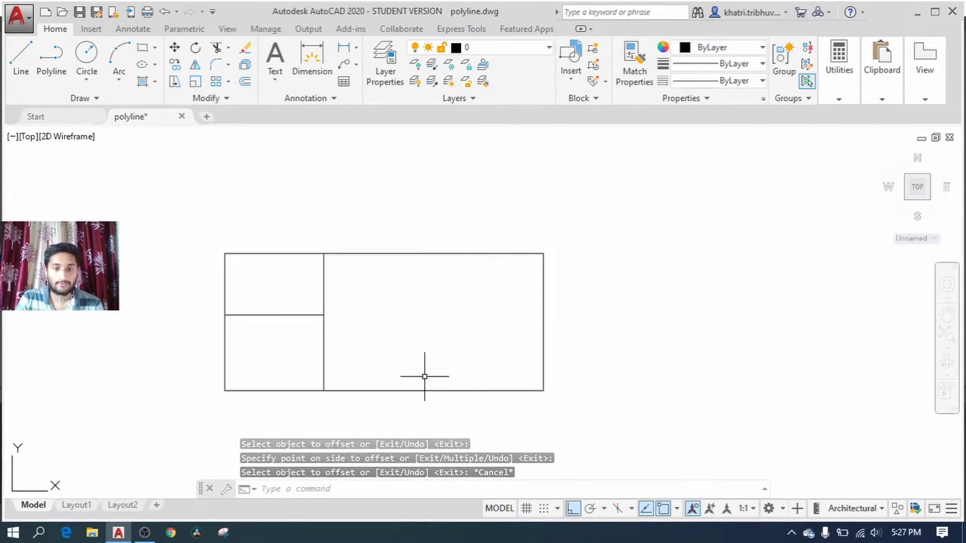
{"action": "scroll", "coordinate": [425, 319], "scroll_direction": "down", "scroll_amount": 2}
{"action": "scroll", "coordinate": [421, 332], "scroll_direction": "up", "scroll_amount": 2}
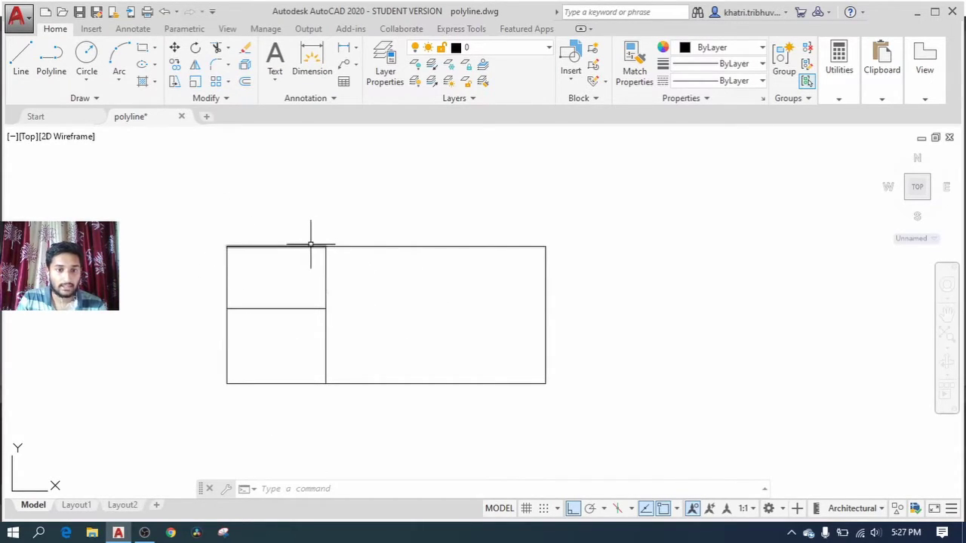
{"action": "left_click", "coordinate": [52, 71]}
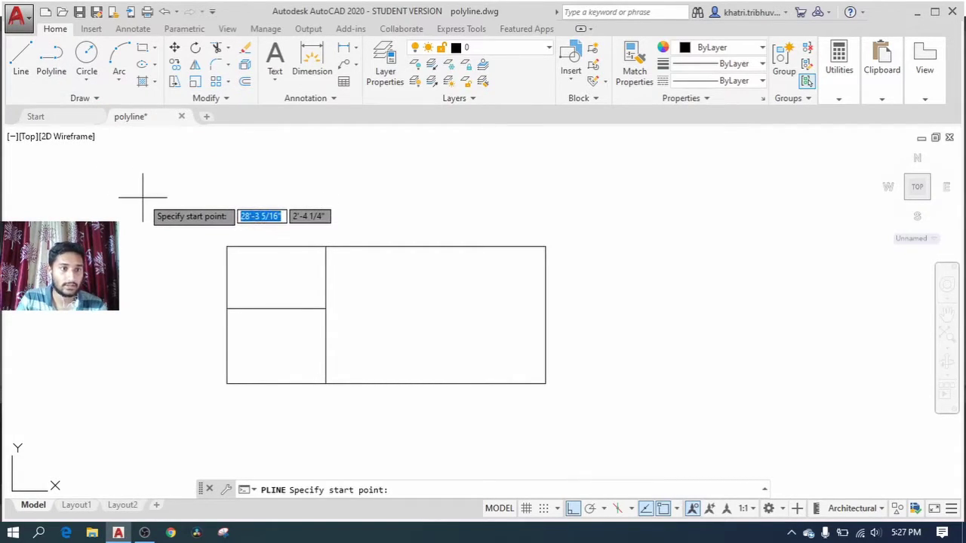
{"action": "left_click", "coordinate": [226, 246]}
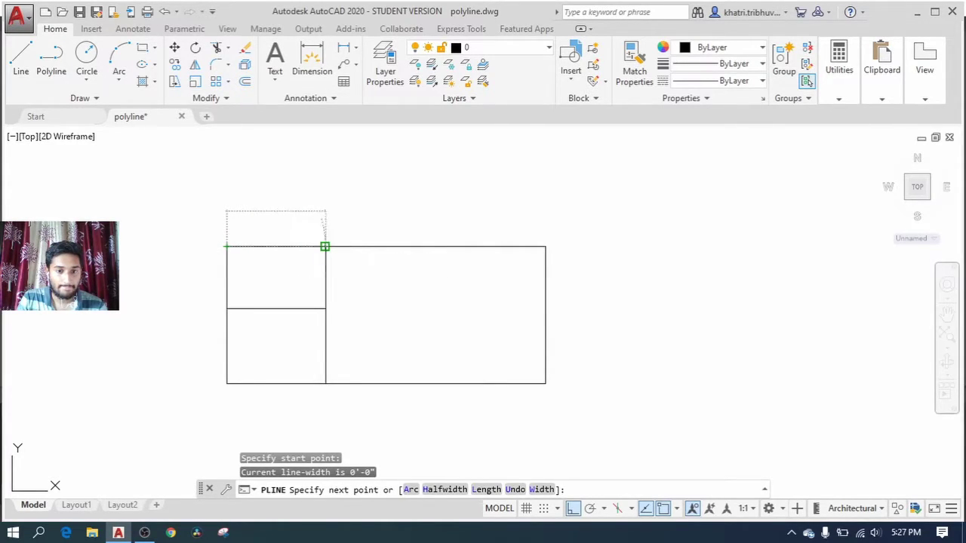
{"action": "left_click", "coordinate": [324, 246]}
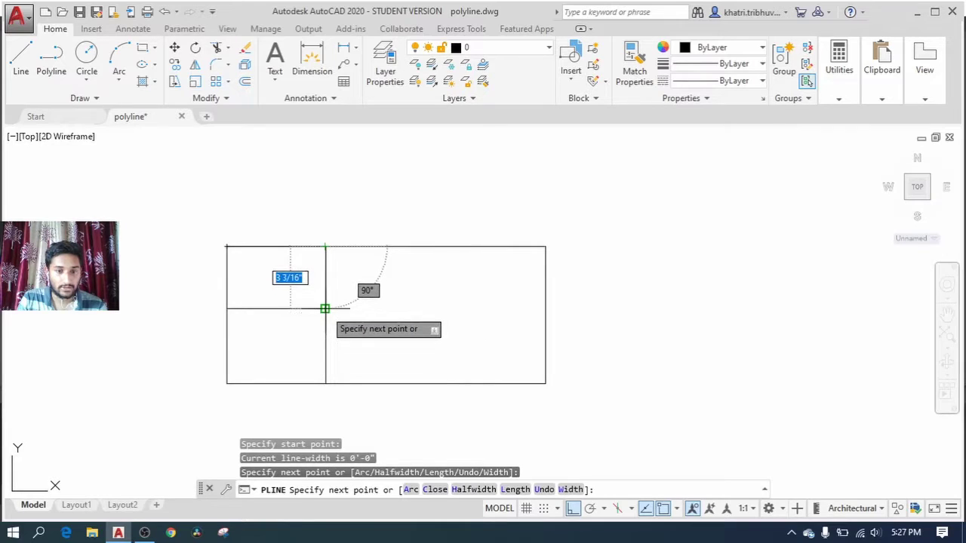
{"action": "left_click", "coordinate": [324, 308]}
{"action": "left_click", "coordinate": [226, 309]}
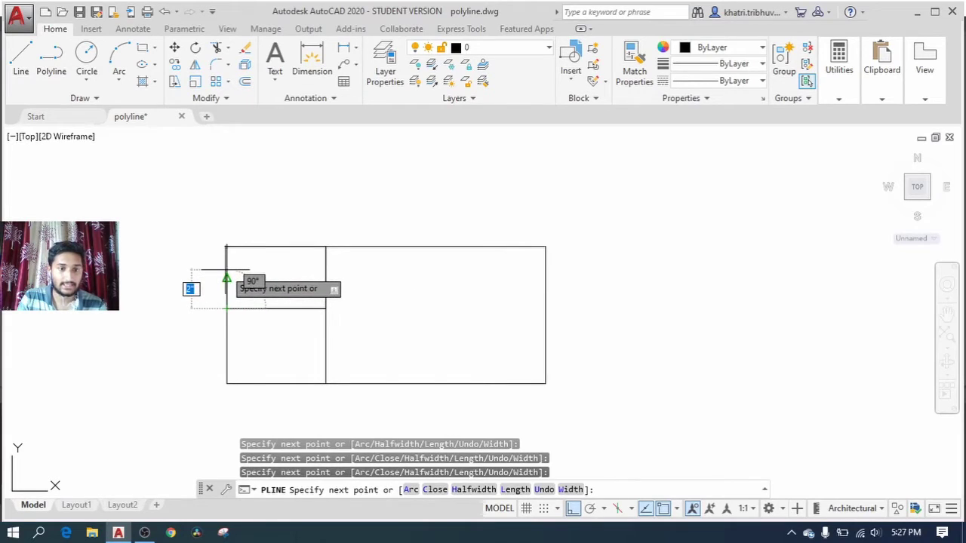
- Close the polyline with a semicircular arc bulging from the left wall back to the top-left corner
{"action": "right_click", "coordinate": [226, 269]}
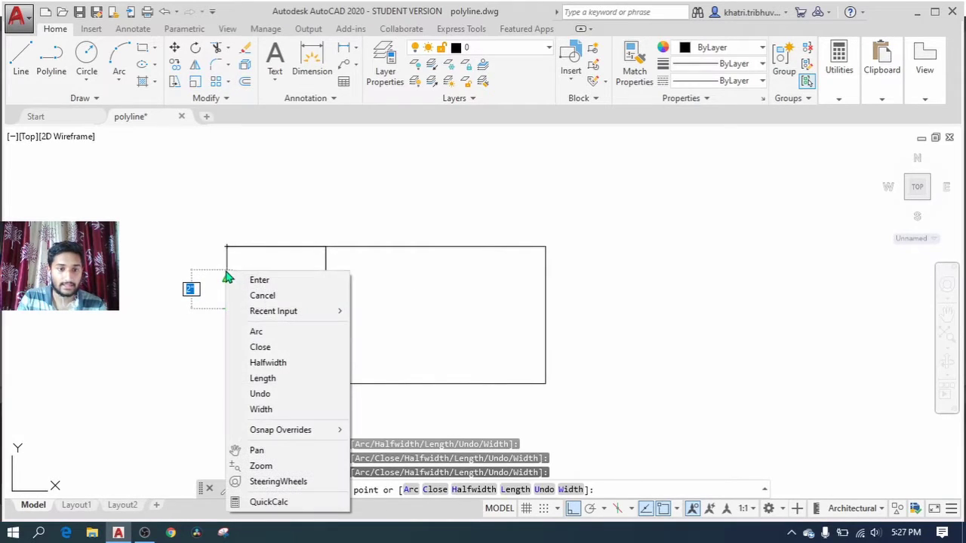
{"action": "left_click", "coordinate": [257, 333]}
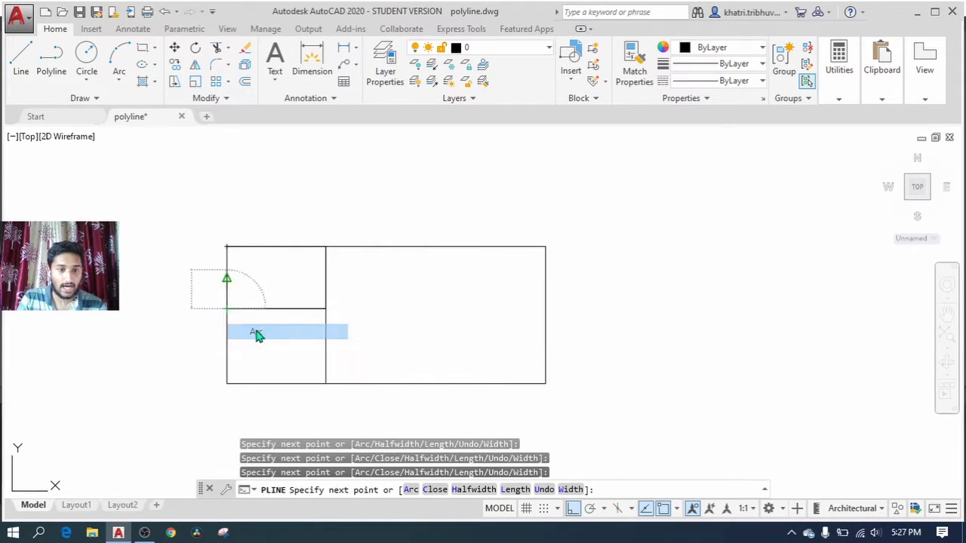
{"action": "left_click", "coordinate": [227, 246]}
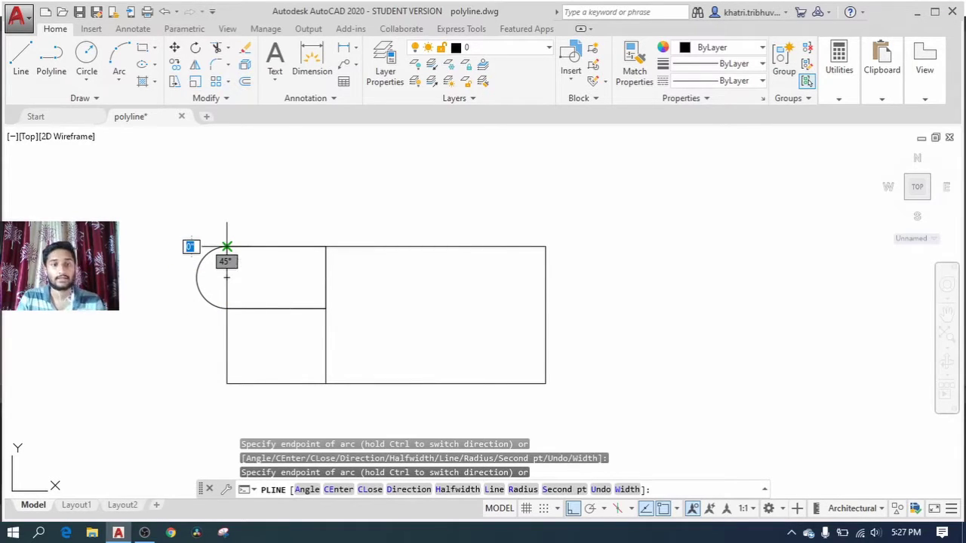
{"action": "right_click", "coordinate": [254, 202]}
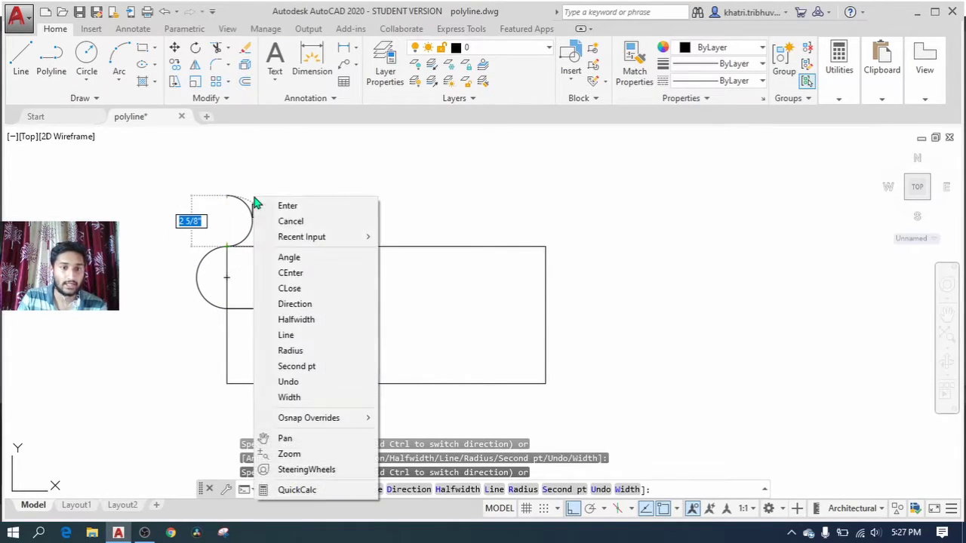
{"action": "left_click", "coordinate": [291, 206]}
{"action": "scroll", "coordinate": [208, 286], "scroll_direction": "up", "scroll_amount": 2}
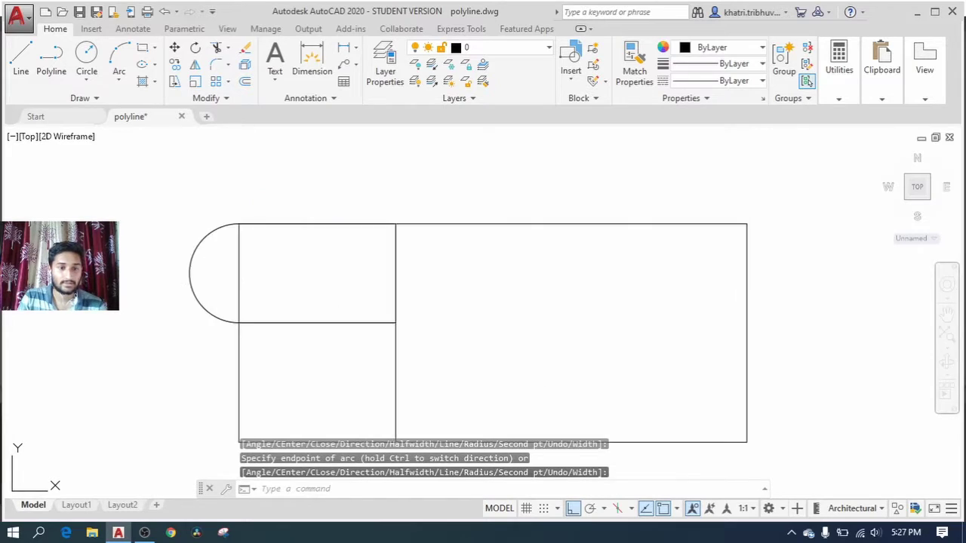
{"action": "scroll", "coordinate": [213, 233], "scroll_direction": "down", "scroll_amount": 1}
{"action": "scroll", "coordinate": [218, 267], "scroll_direction": "up", "scroll_amount": 1}
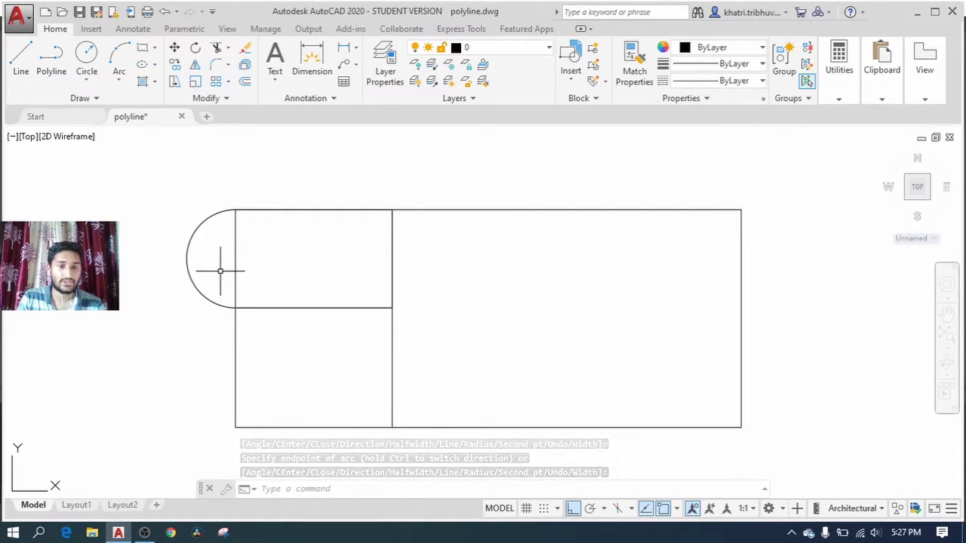
{"action": "scroll", "coordinate": [220, 272], "scroll_direction": "down", "scroll_amount": 2}
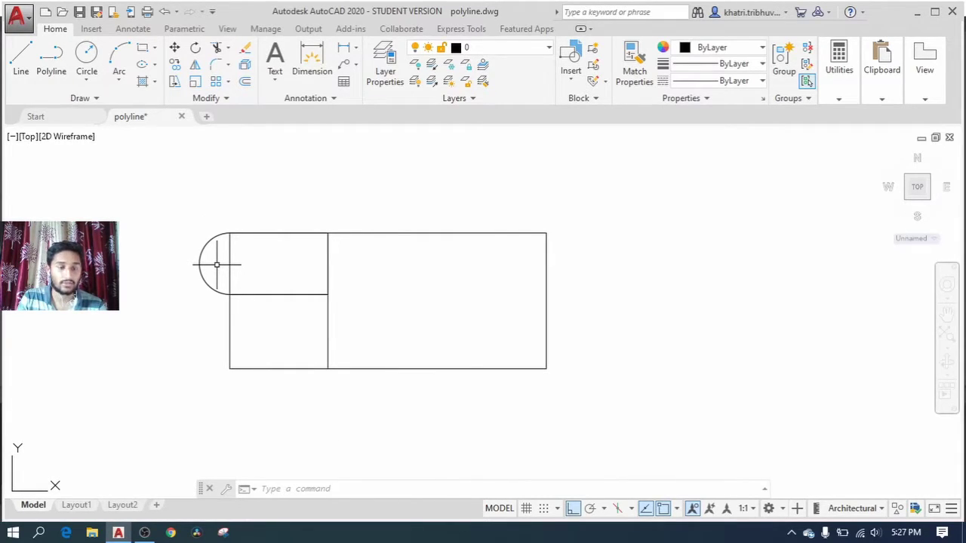
{"action": "scroll", "coordinate": [215, 258], "scroll_direction": "up", "scroll_amount": 2}
{"action": "scroll", "coordinate": [214, 258], "scroll_direction": "down", "scroll_amount": 2}
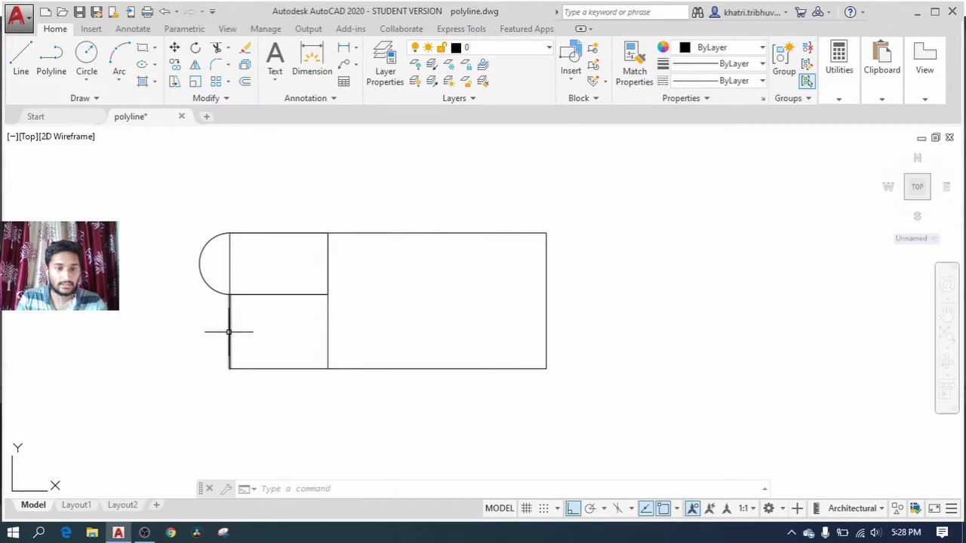
- Start a polyline at the arc's lower end with a width of 0.2
{"action": "left_click", "coordinate": [54, 65]}
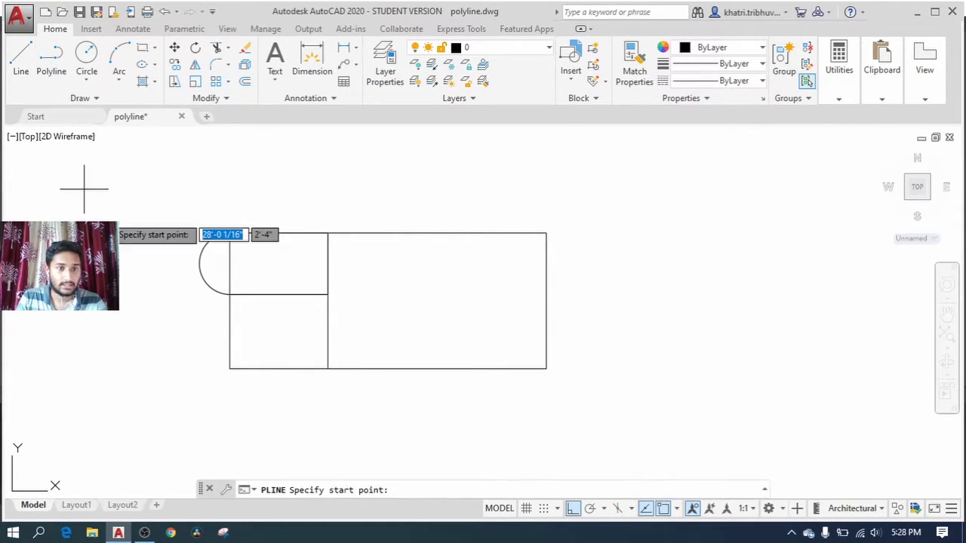
{"action": "left_click", "coordinate": [229, 294]}
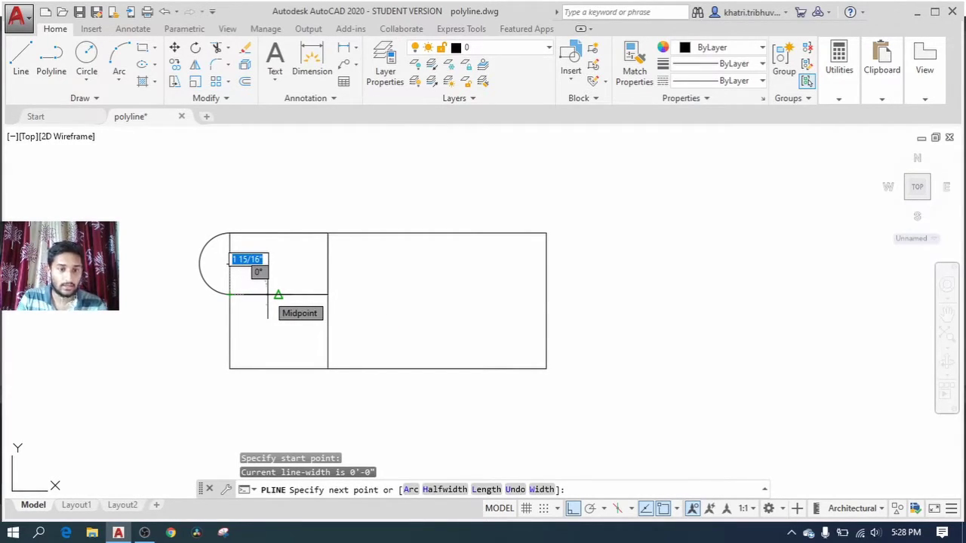
{"action": "right_click", "coordinate": [267, 294]}
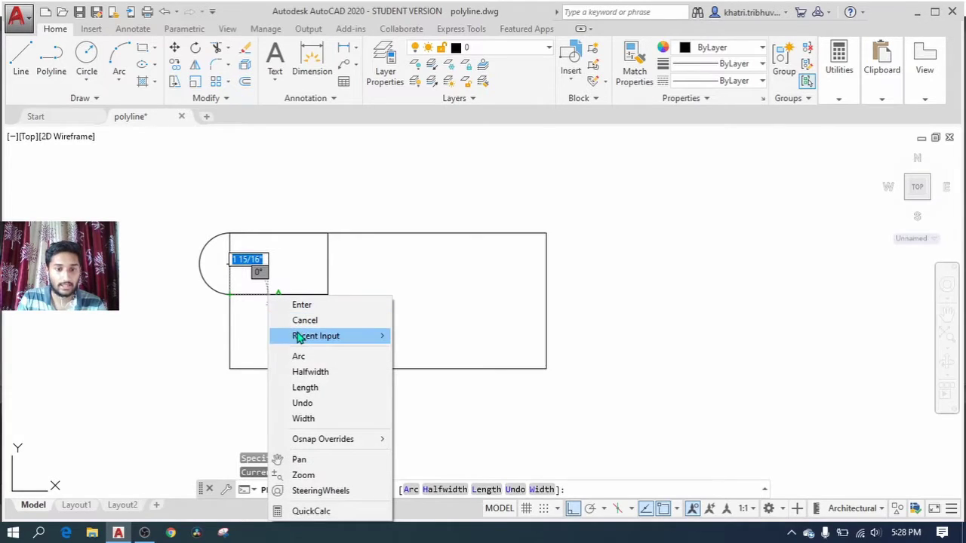
{"action": "left_click", "coordinate": [305, 418]}
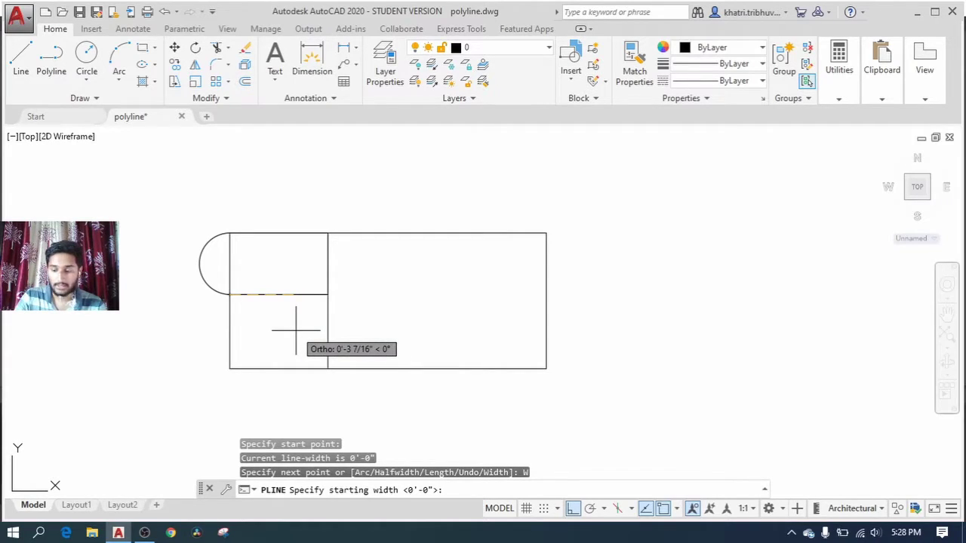
{"action": "type", "text": "0.2"}
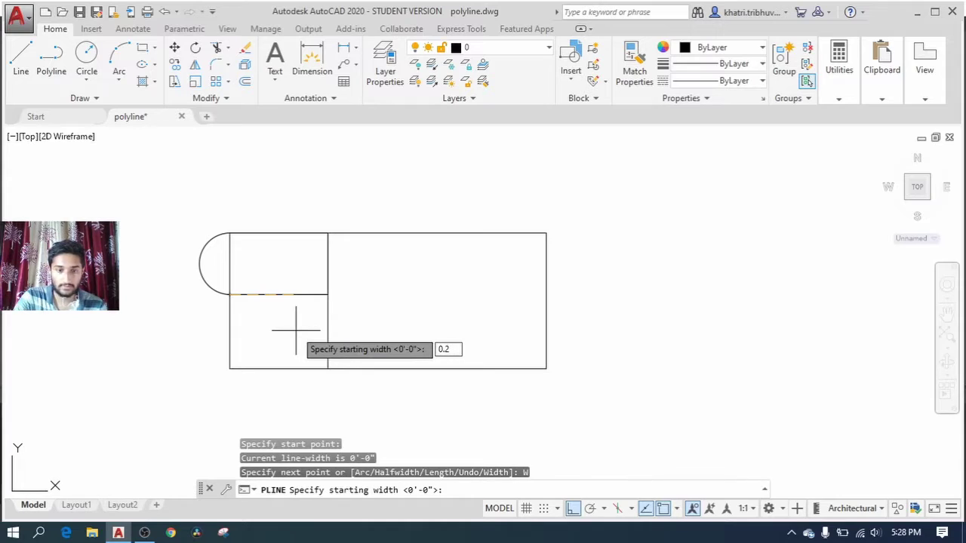
{"action": "key", "text": "Return"}
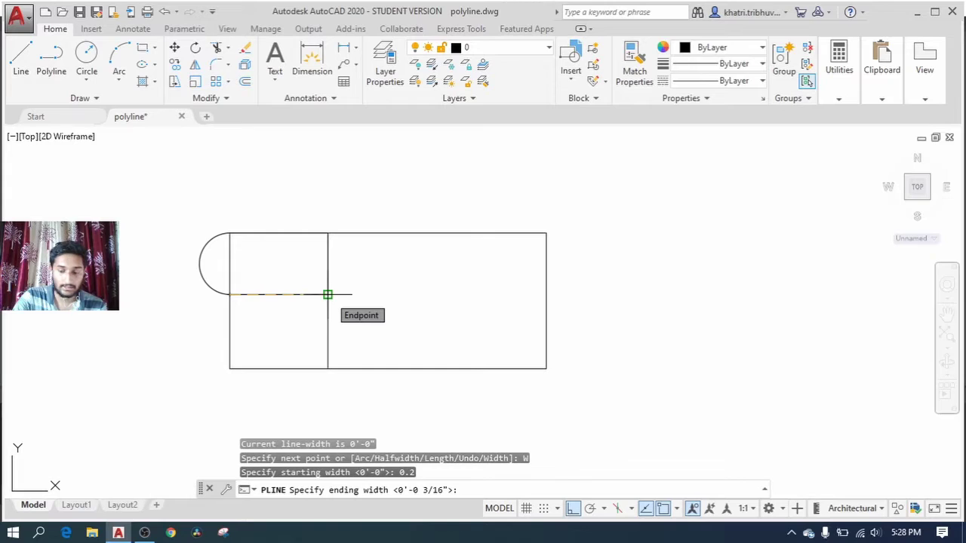
{"action": "key", "text": "Return"}
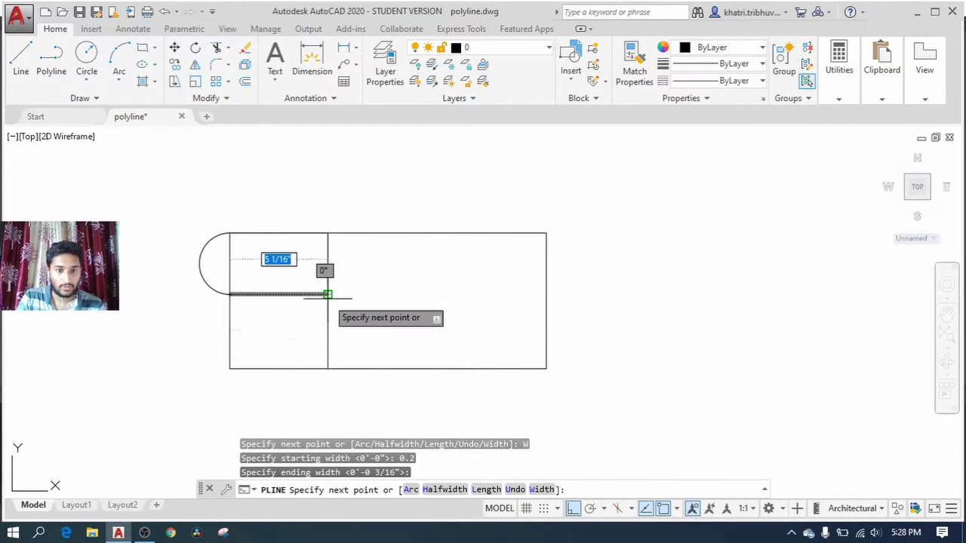
- Trace the lower-left room's corners back to the start to finish the thick outline
{"action": "left_click", "coordinate": [327, 294]}
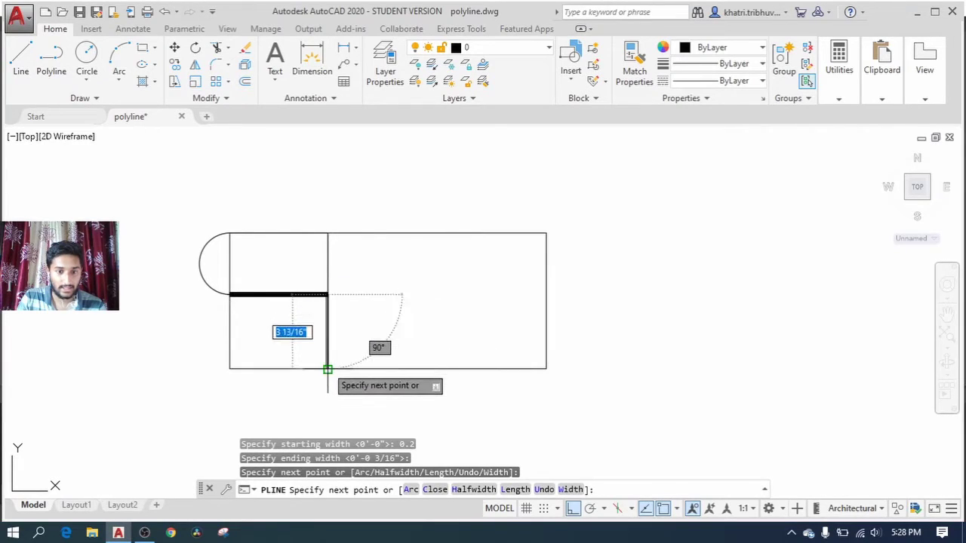
{"action": "left_click", "coordinate": [328, 370]}
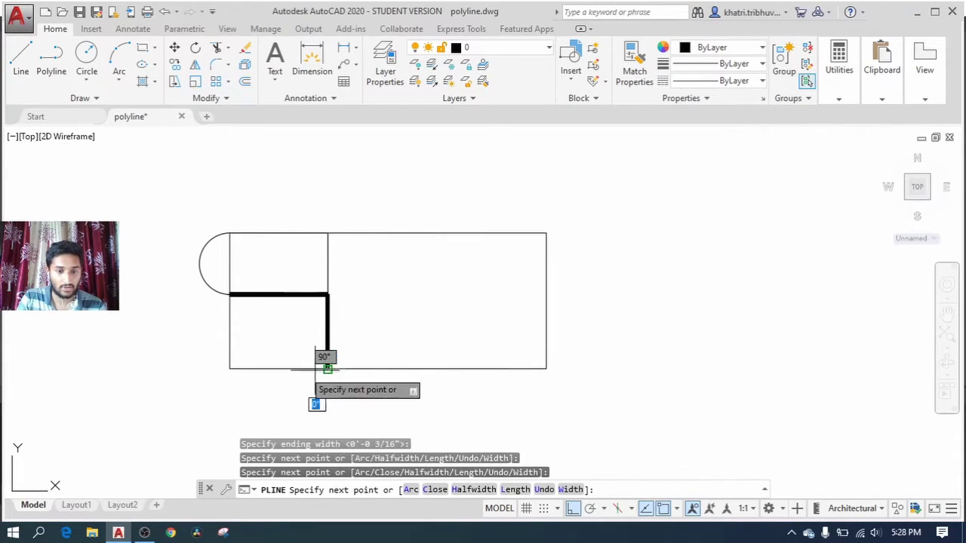
{"action": "left_click", "coordinate": [229, 370]}
{"action": "left_click", "coordinate": [229, 294]}
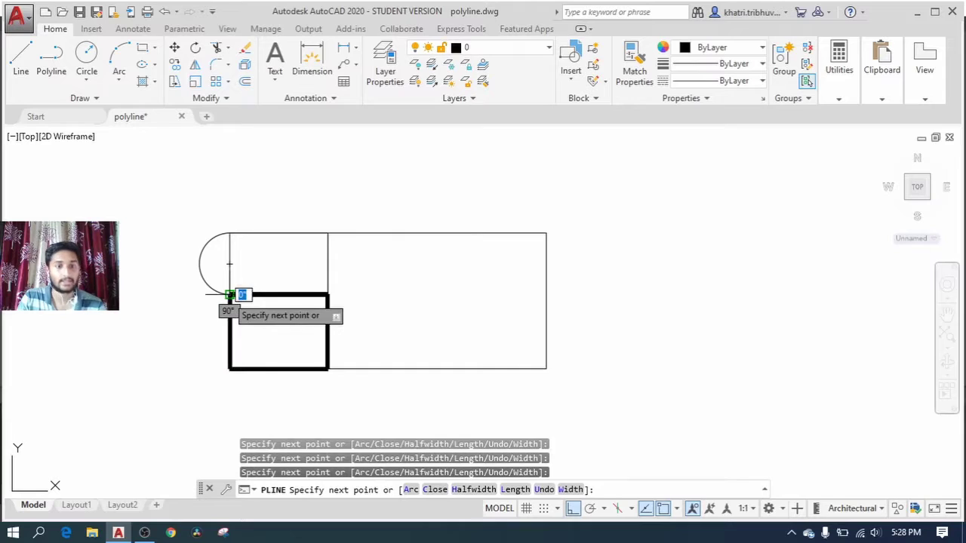
{"action": "key", "text": "Return"}
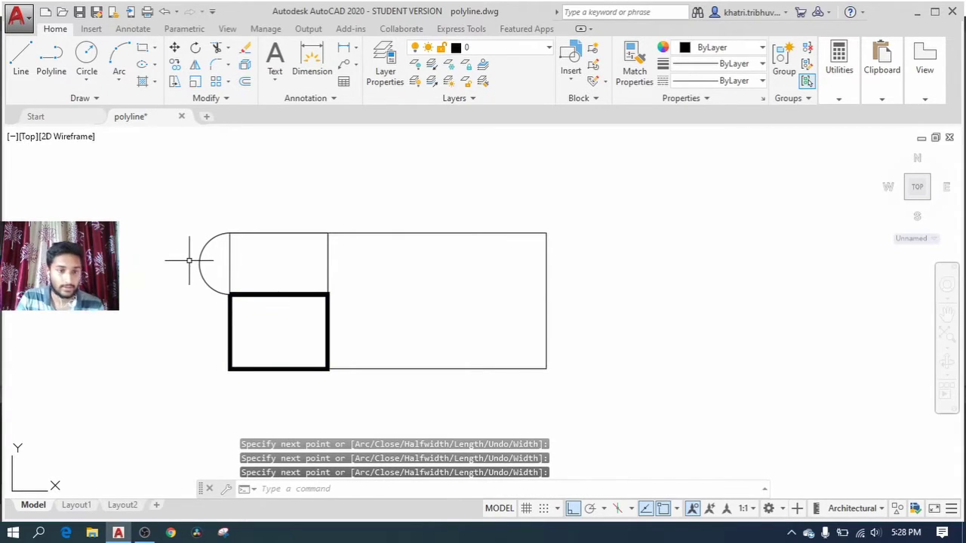
{"action": "scroll", "coordinate": [194, 271], "scroll_direction": "down", "scroll_amount": 2}
{"action": "scroll", "coordinate": [194, 272], "scroll_direction": "up", "scroll_amount": 2}
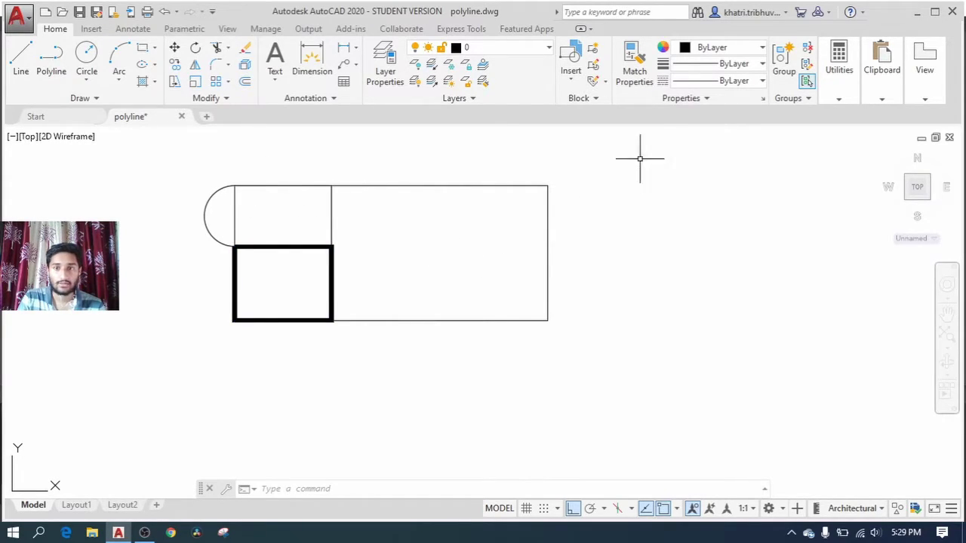
{"action": "left_click", "coordinate": [632, 72]}
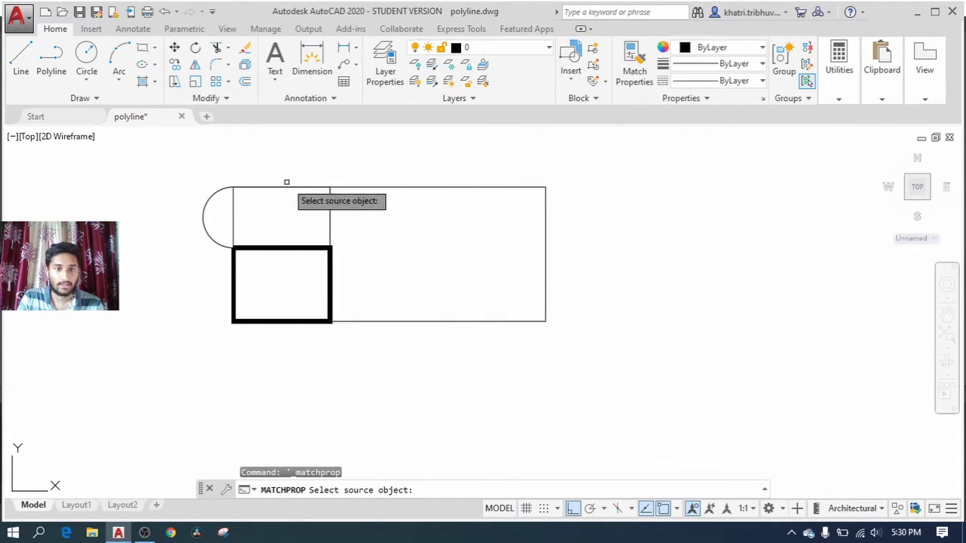
{"action": "left_click", "coordinate": [291, 246]}
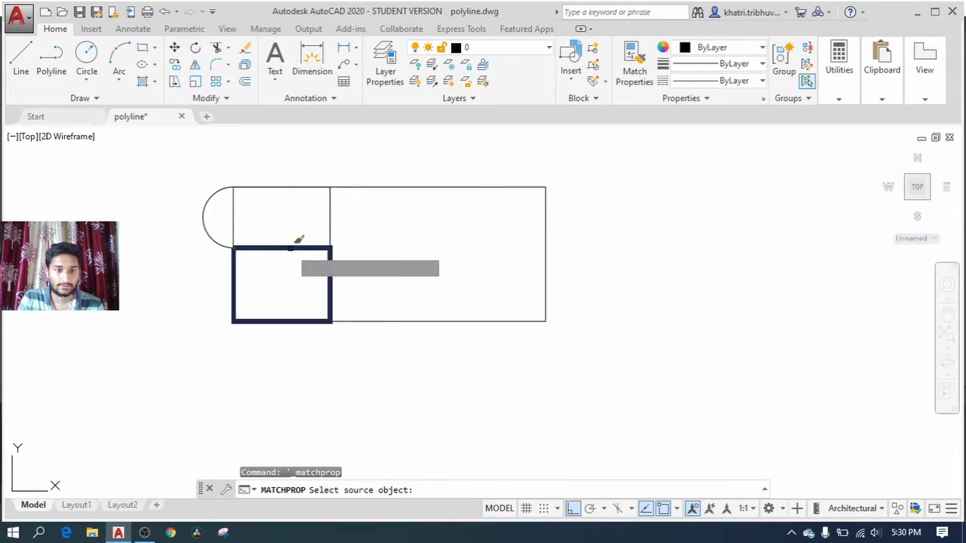
{"action": "right_click", "coordinate": [370, 144]}
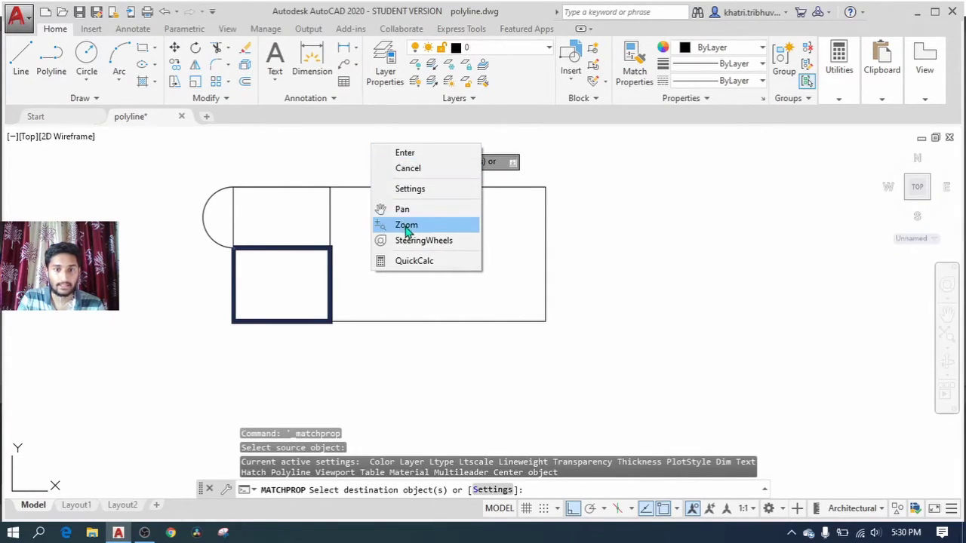
{"action": "left_click", "coordinate": [408, 190]}
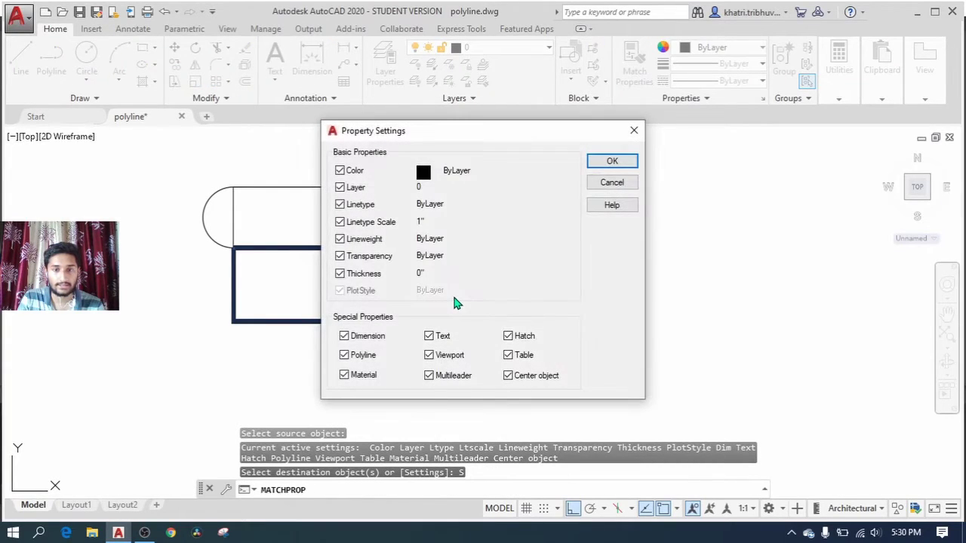
{"action": "left_click_drag", "start_coordinate": [478, 133], "coordinate": [523, 101]}
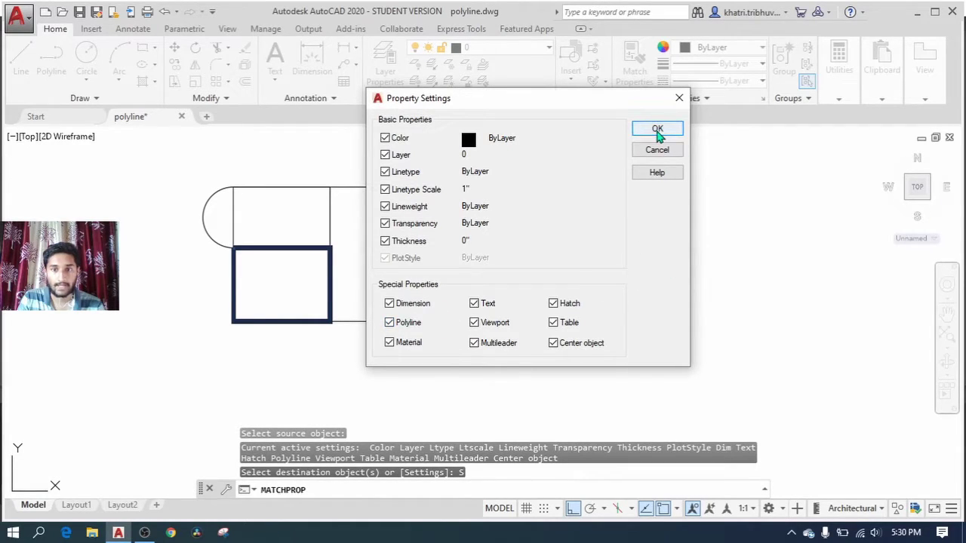
{"action": "left_click", "coordinate": [657, 127]}
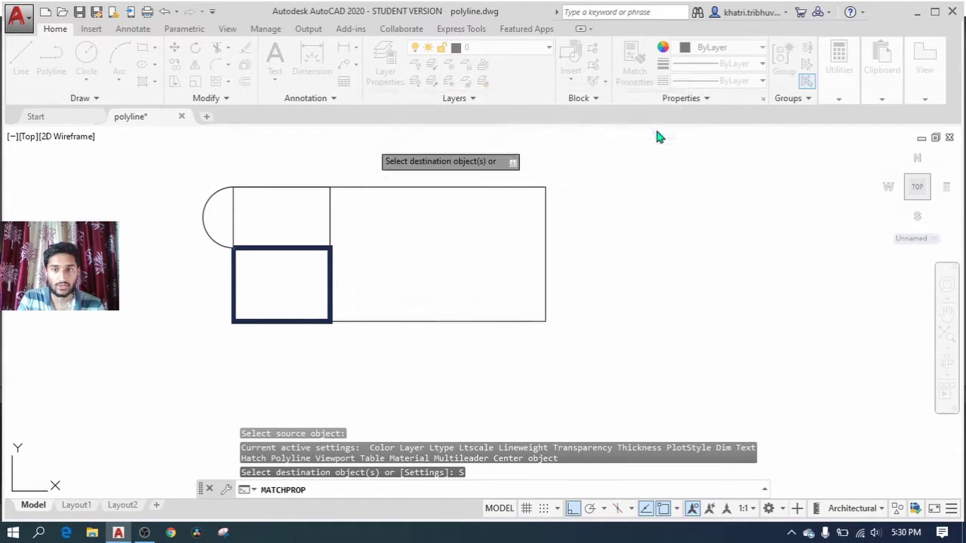
{"action": "left_click", "coordinate": [273, 178]}
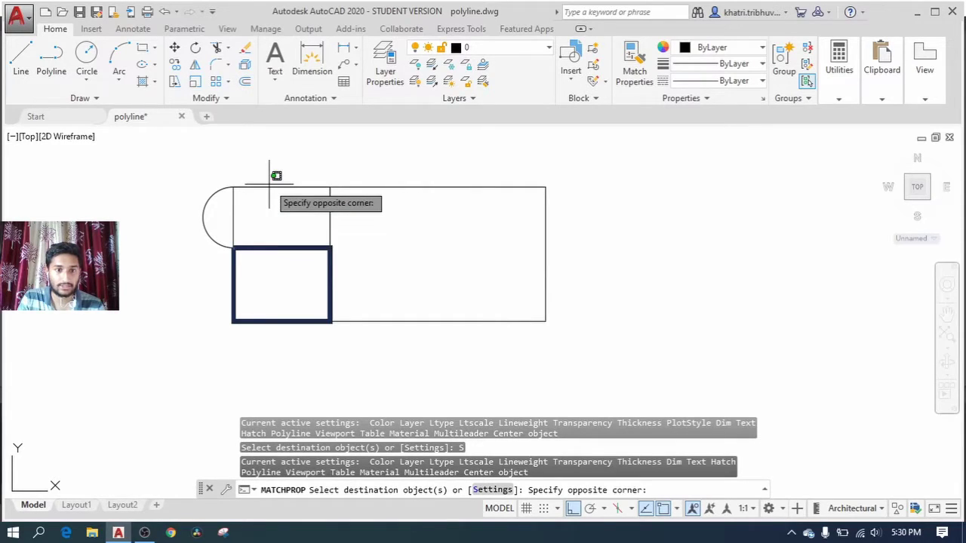
{"action": "key", "text": "Escape"}
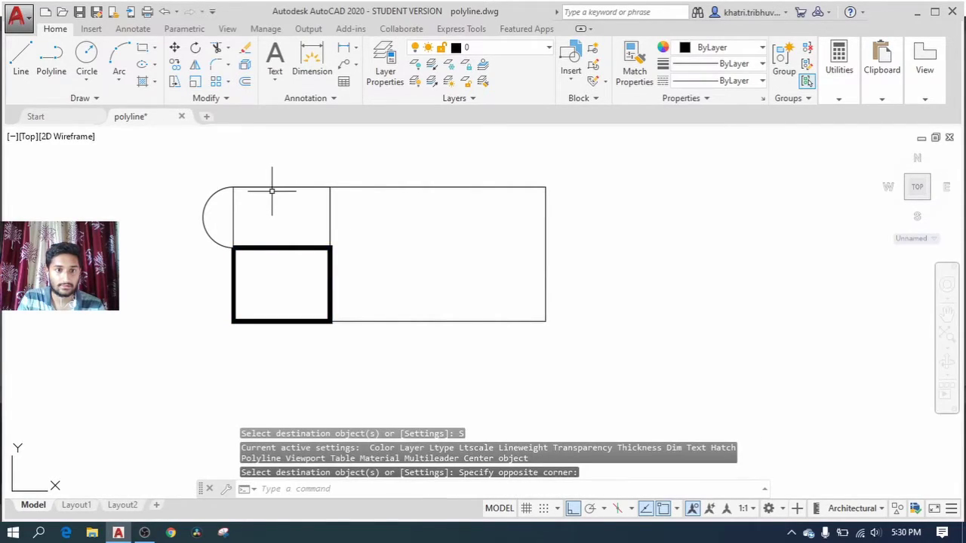
{"action": "key", "text": "Escape"}
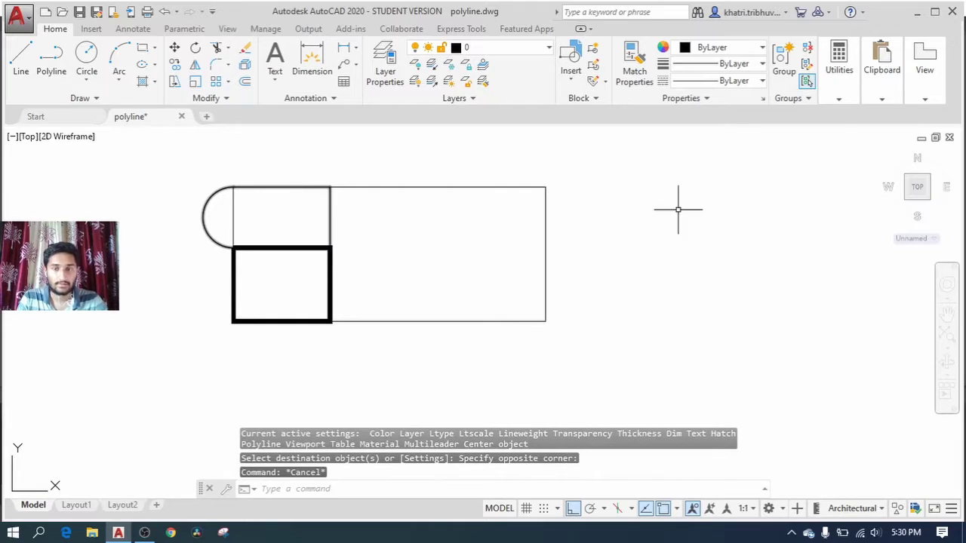
- Match the thick lower square's properties onto the arc-and-square outline
{"action": "left_click", "coordinate": [633, 83]}
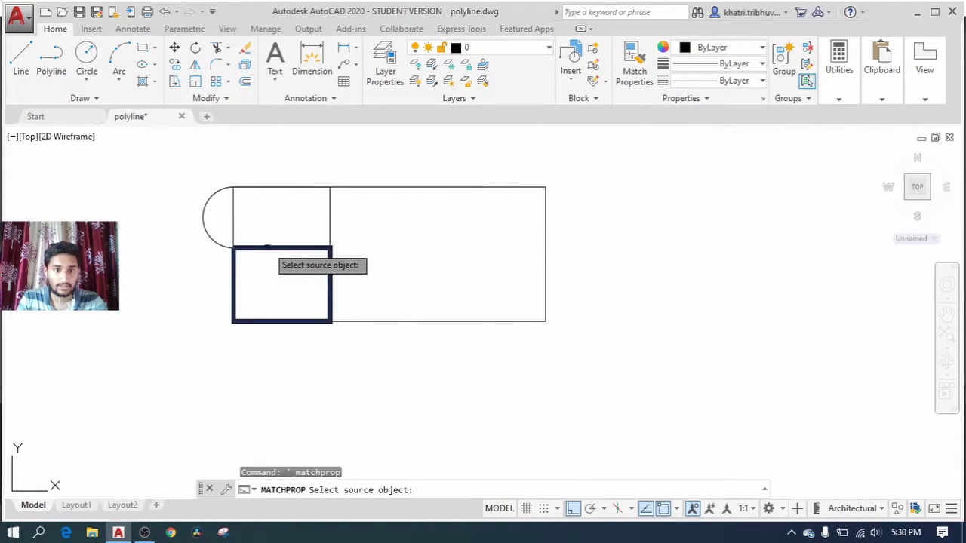
{"action": "left_click", "coordinate": [268, 246]}
{"action": "left_click", "coordinate": [292, 186]}
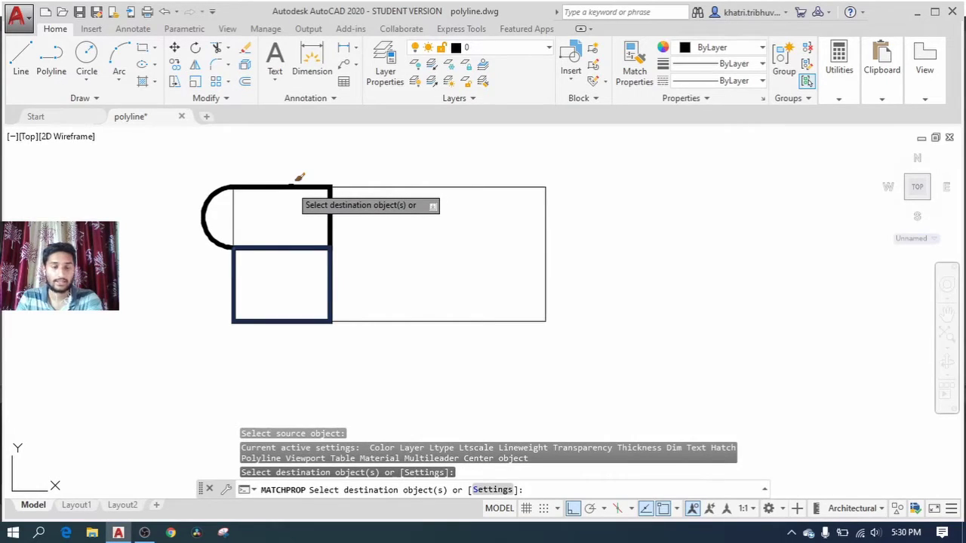
{"action": "key", "text": "Return"}
{"action": "scroll", "coordinate": [202, 292], "scroll_direction": "down", "scroll_amount": 2}
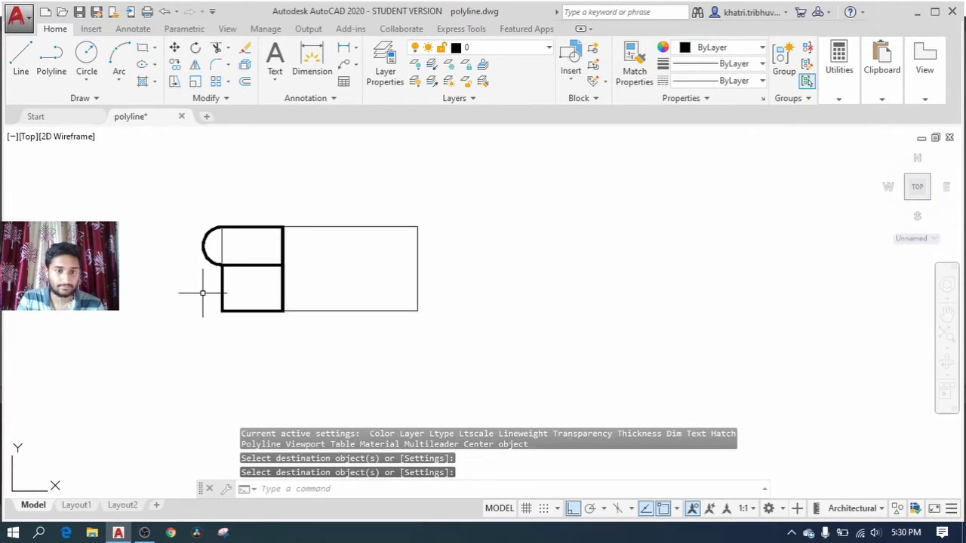
{"action": "scroll", "coordinate": [202, 293], "scroll_direction": "up", "scroll_amount": 2}
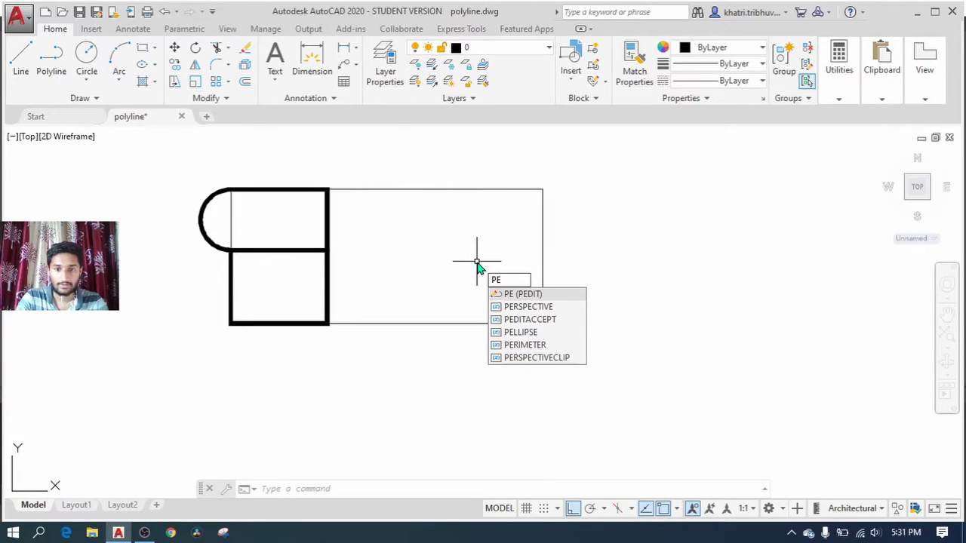
- With PEDIT, convert the right rectangle's top line, join its right and bottom edges, and close it
{"action": "key", "text": "Return"}
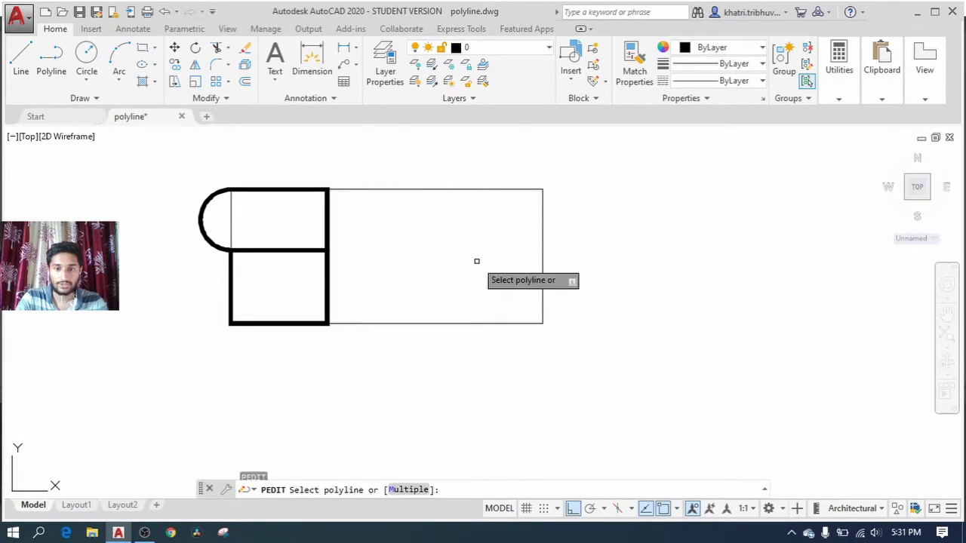
{"action": "left_click", "coordinate": [426, 190]}
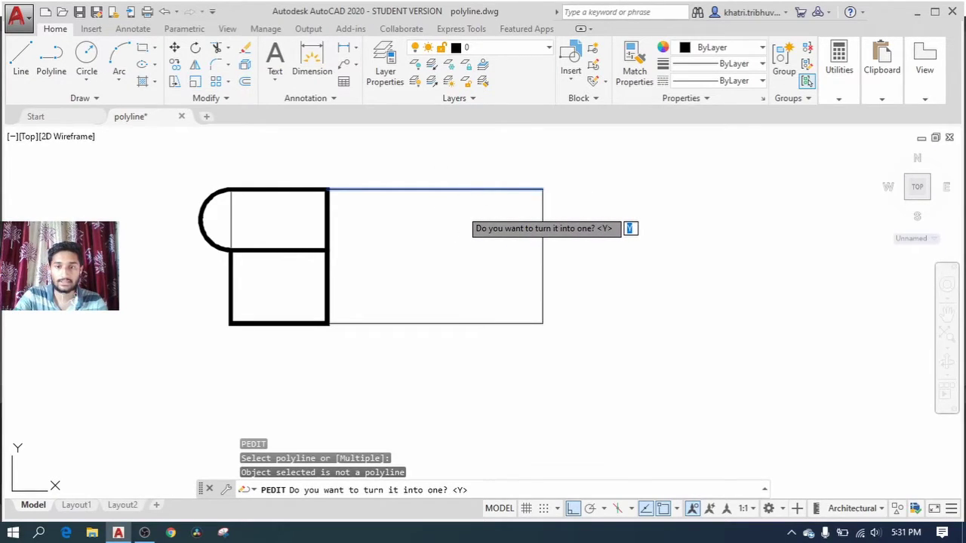
{"action": "key", "text": "Return"}
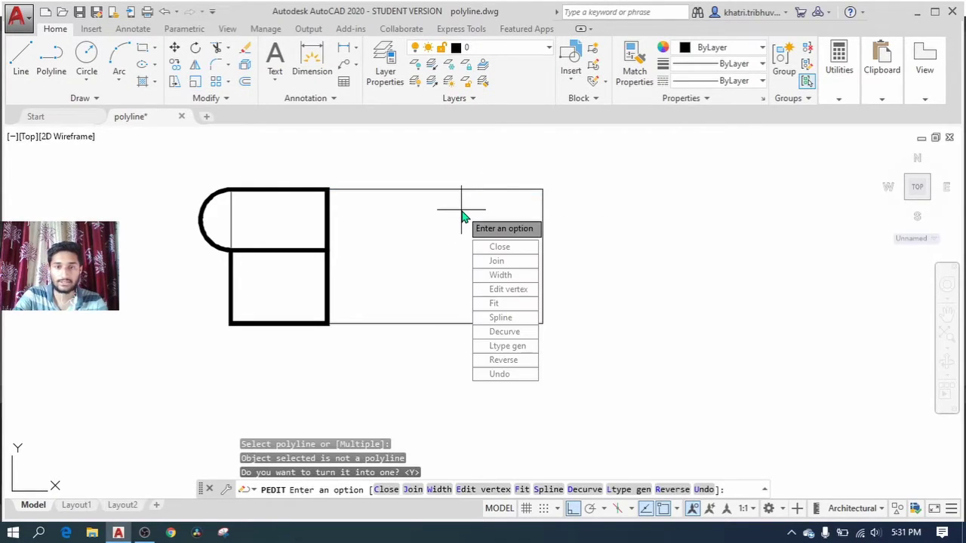
{"action": "left_click", "coordinate": [507, 261]}
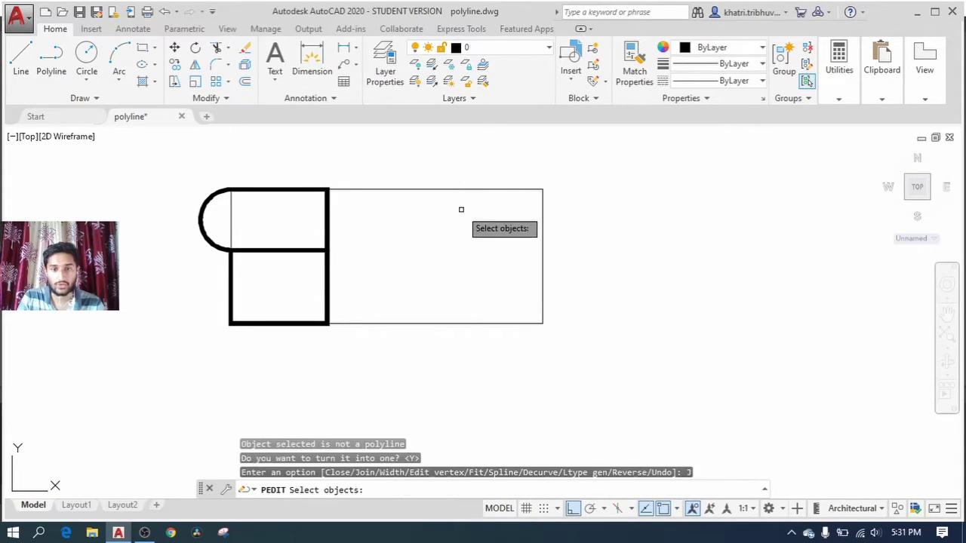
{"action": "left_click", "coordinate": [542, 231]}
{"action": "left_click", "coordinate": [410, 324]}
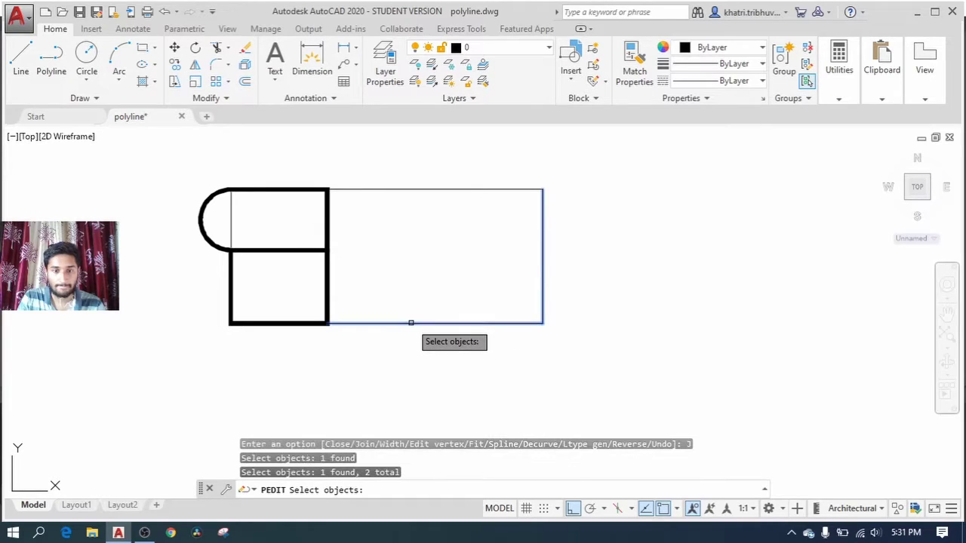
{"action": "key", "text": "Return"}
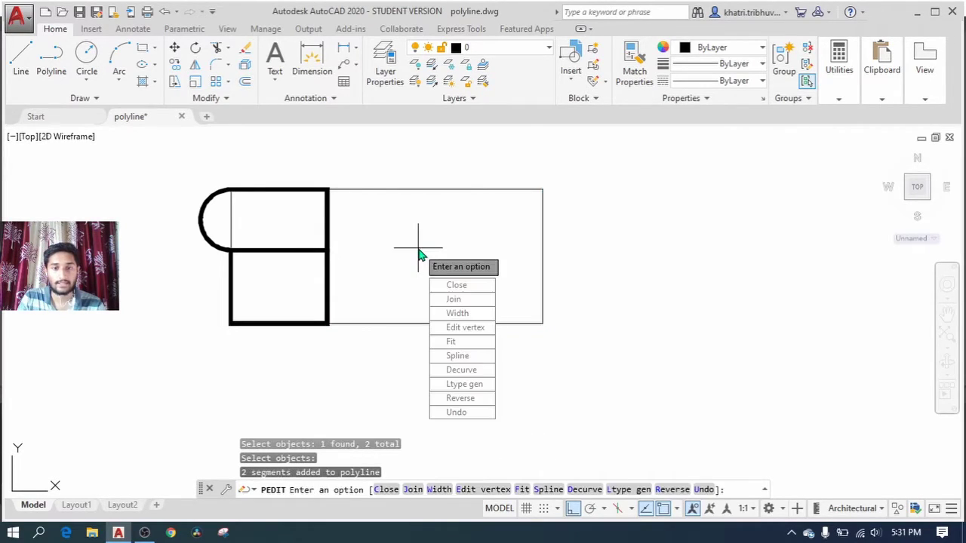
{"action": "left_click", "coordinate": [463, 293]}
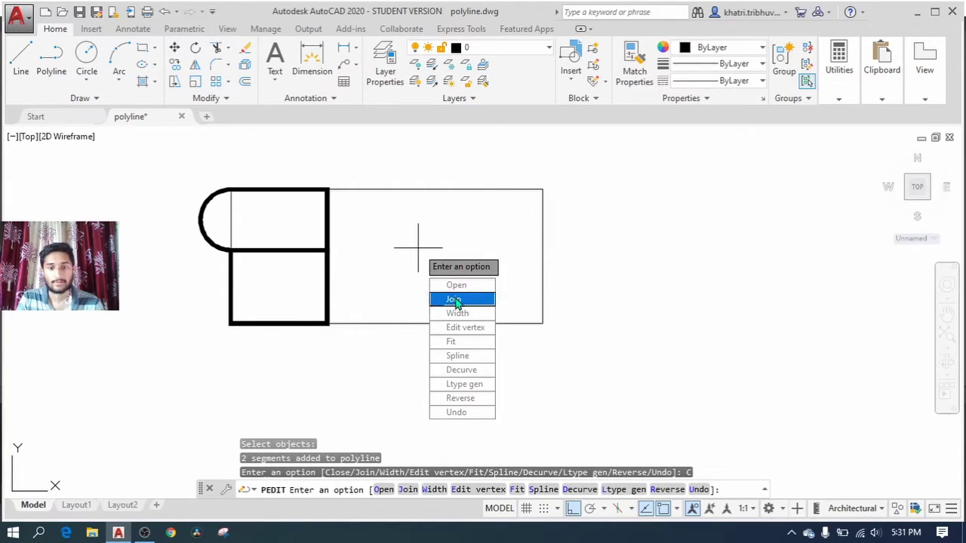
{"action": "key", "text": "Return"}
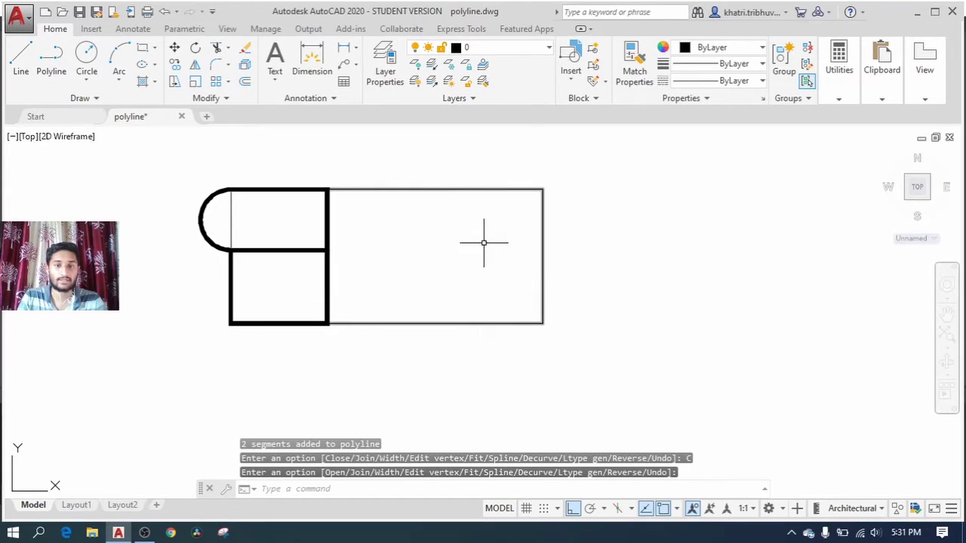
- Draw a large rectangle framing the entire floor plan with a margin around it
{"action": "scroll", "coordinate": [483, 242], "scroll_direction": "down", "scroll_amount": 2}
{"action": "scroll", "coordinate": [475, 254], "scroll_direction": "up", "scroll_amount": 2}
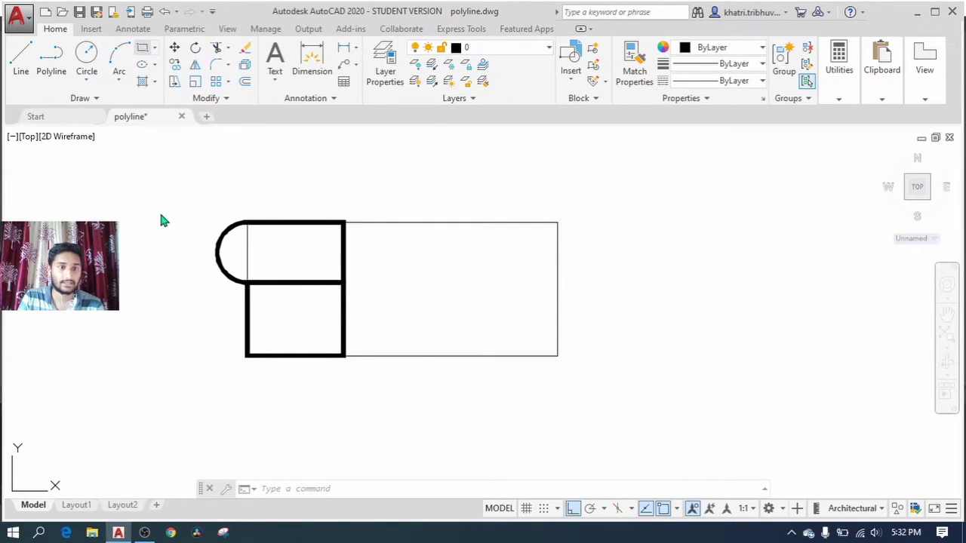
{"action": "left_click", "coordinate": [151, 172]}
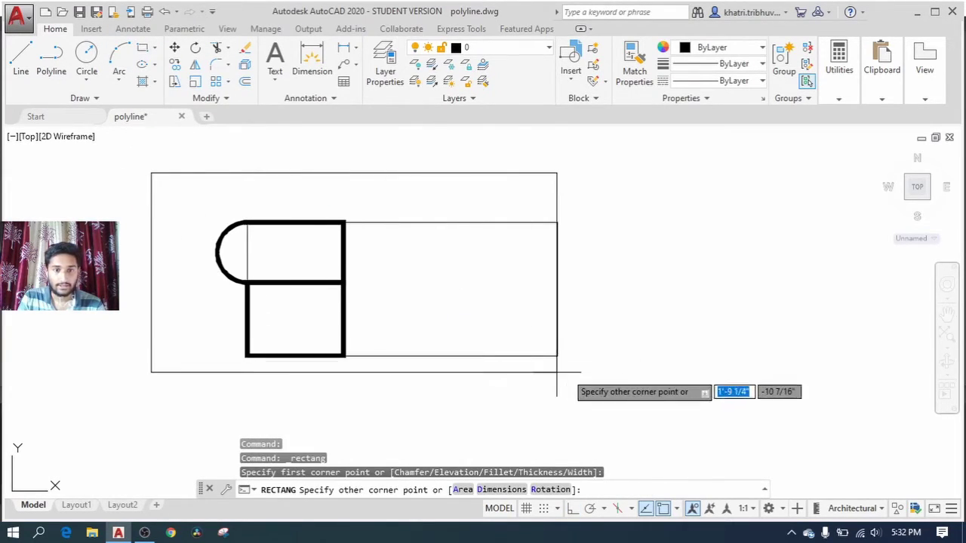
{"action": "left_click", "coordinate": [630, 411]}
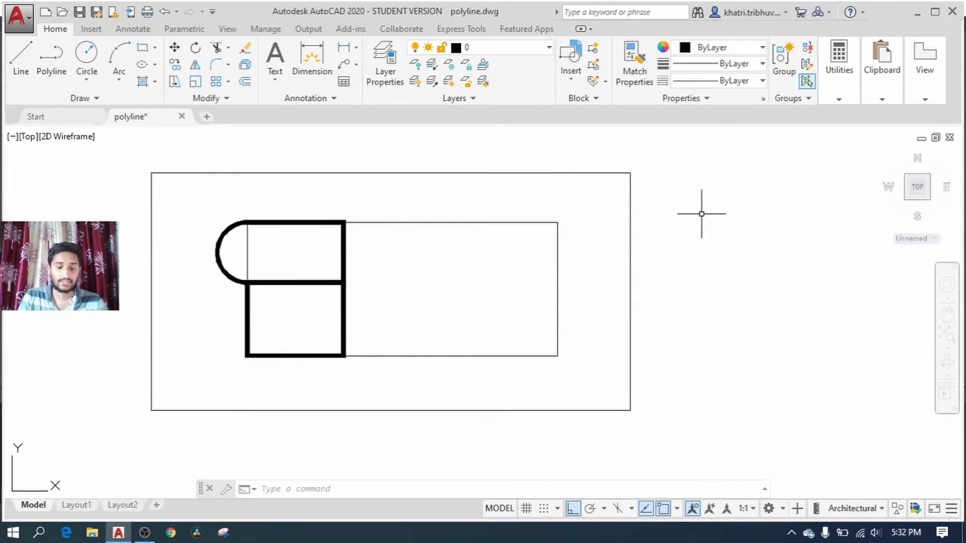
- Run BOUNDARY with Polyline object type, picking a point between the frame and the plan
{"action": "type", "text": "u"}
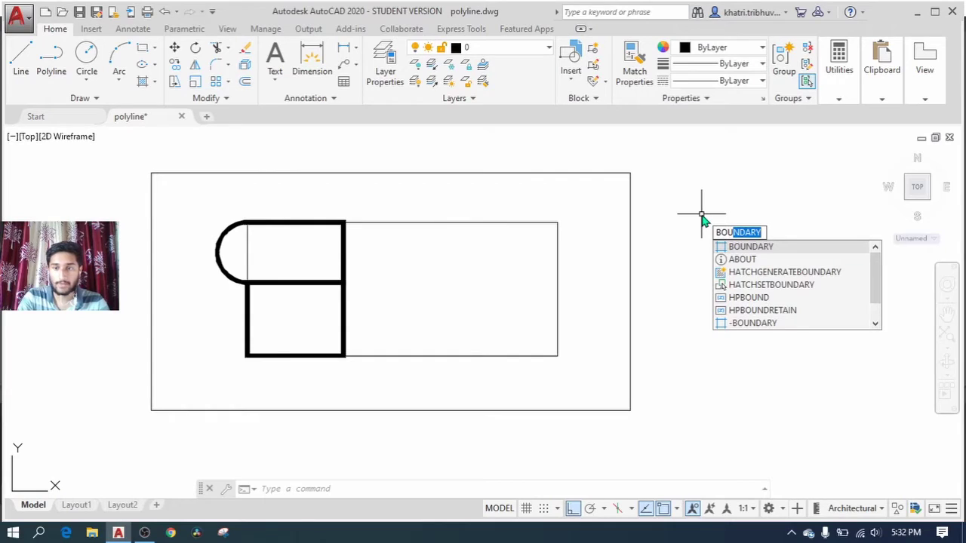
{"action": "key", "text": "Return"}
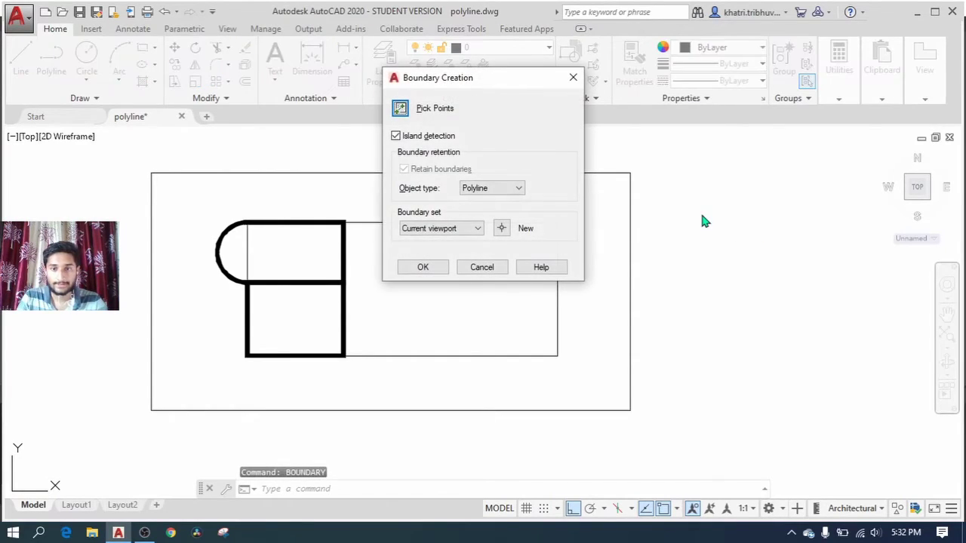
{"action": "left_click", "coordinate": [490, 189]}
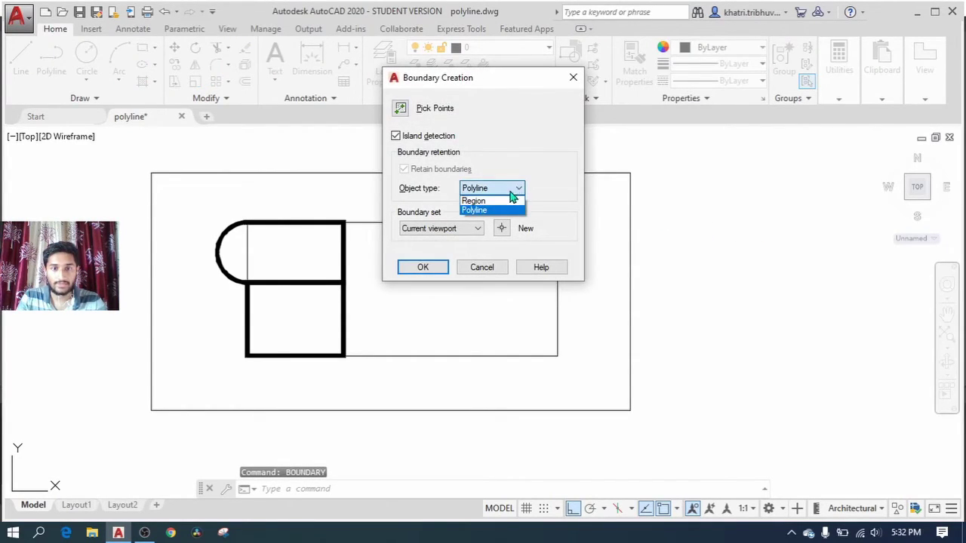
{"action": "left_click", "coordinate": [492, 211]}
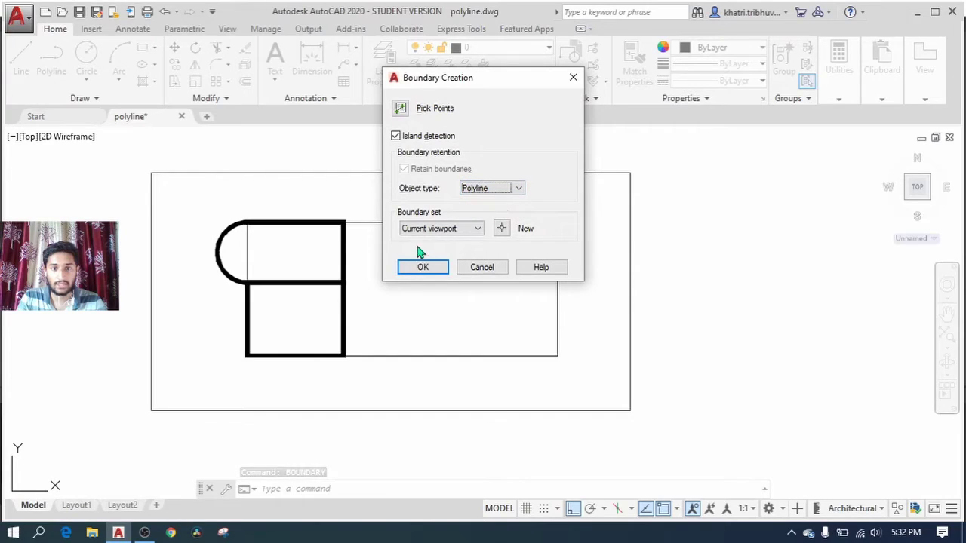
{"action": "left_click", "coordinate": [400, 108]}
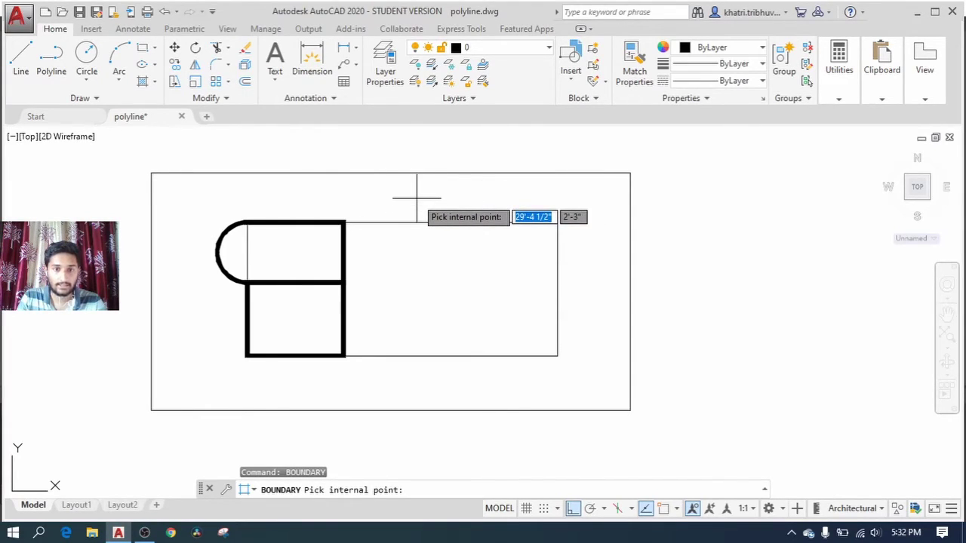
{"action": "left_click", "coordinate": [416, 197]}
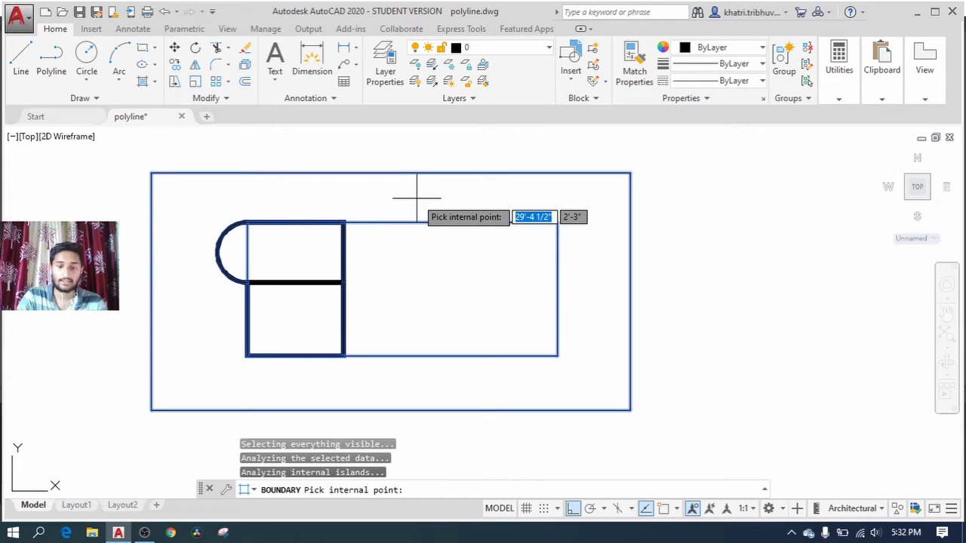
{"action": "key", "text": "Return"}
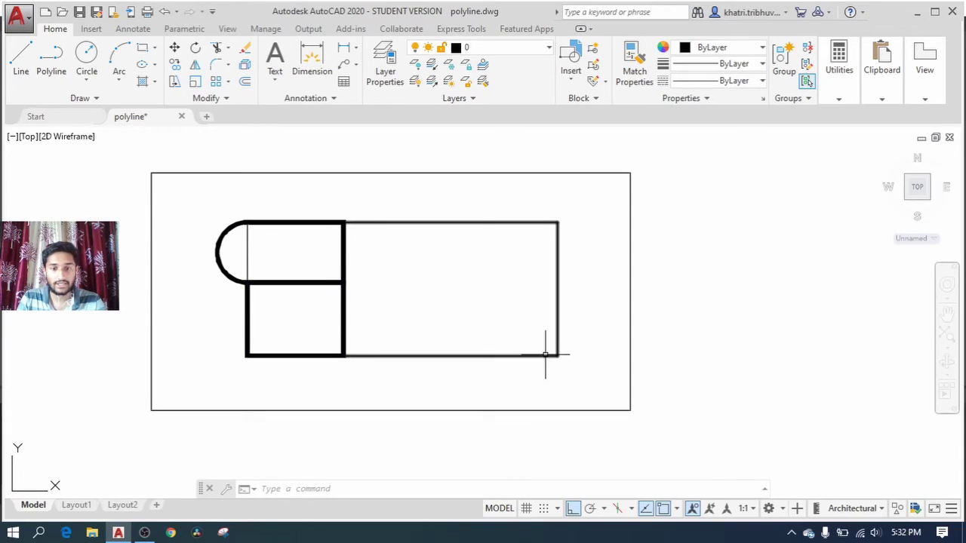
- Move the boundary outline polyline by its top-right corner to a spot right of the frame
{"action": "scroll", "coordinate": [352, 295], "scroll_direction": "down", "scroll_amount": 2}
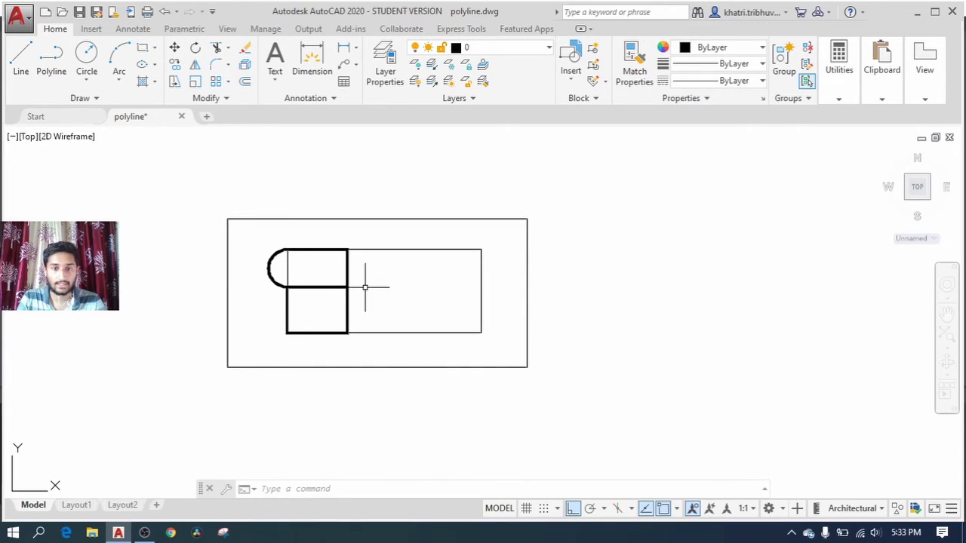
{"action": "scroll", "coordinate": [366, 284], "scroll_direction": "up", "scroll_amount": 2}
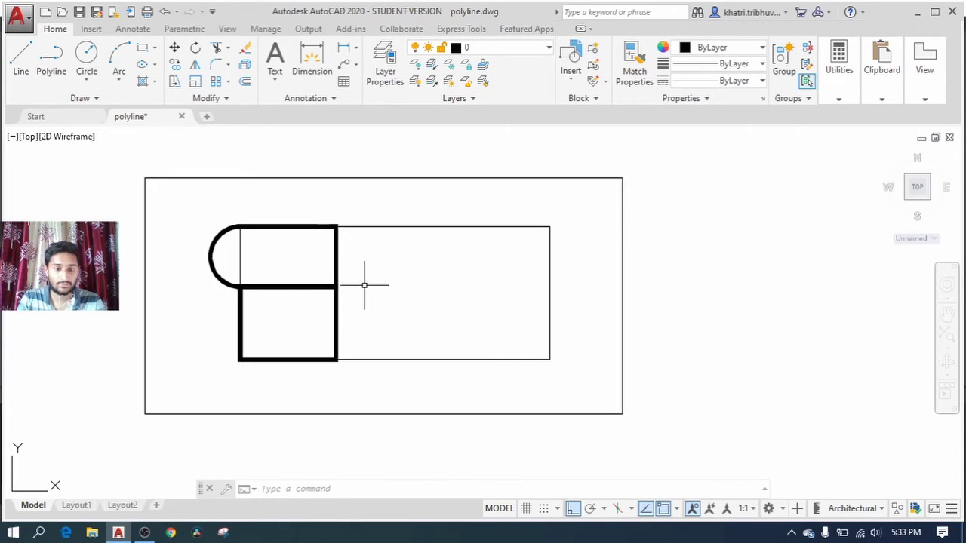
{"action": "left_click", "coordinate": [422, 226]}
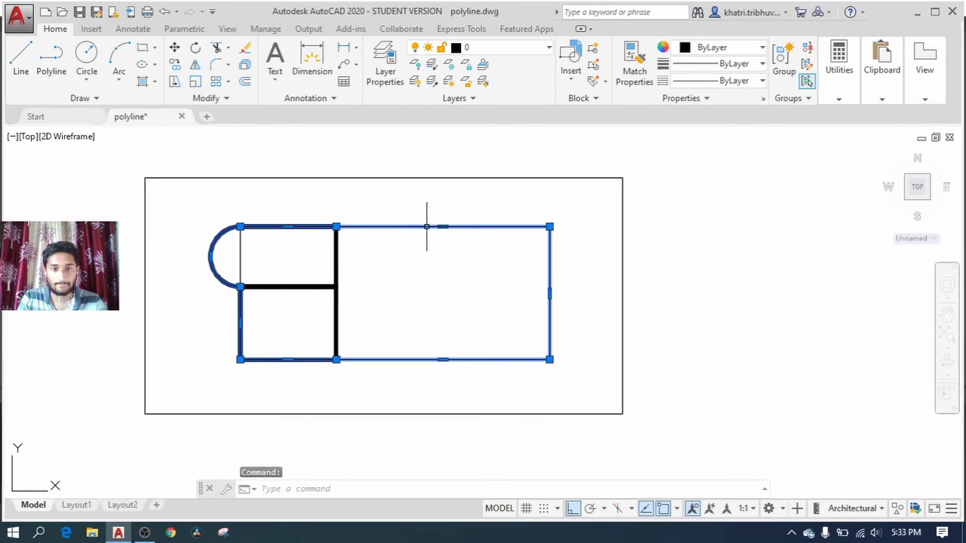
{"action": "right_click", "coordinate": [426, 226]}
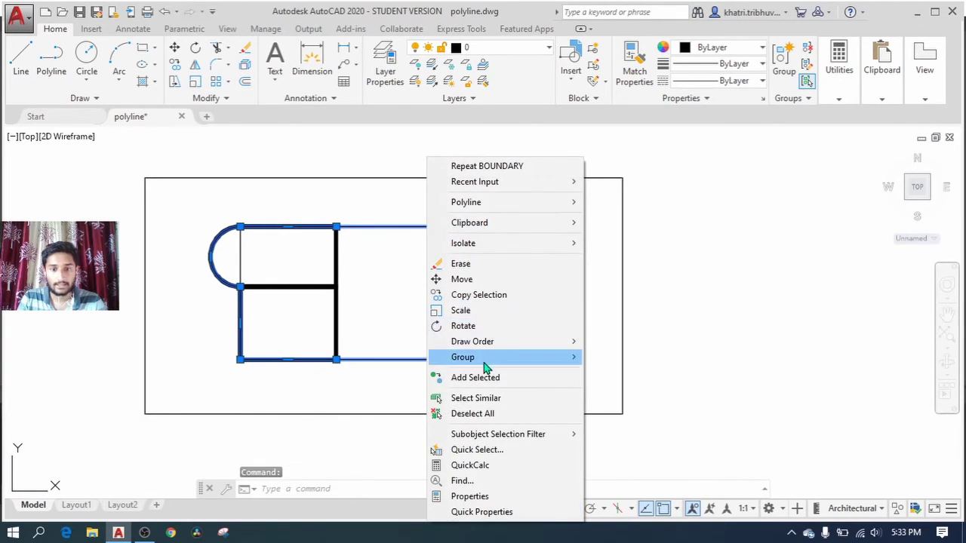
{"action": "left_click", "coordinate": [483, 280]}
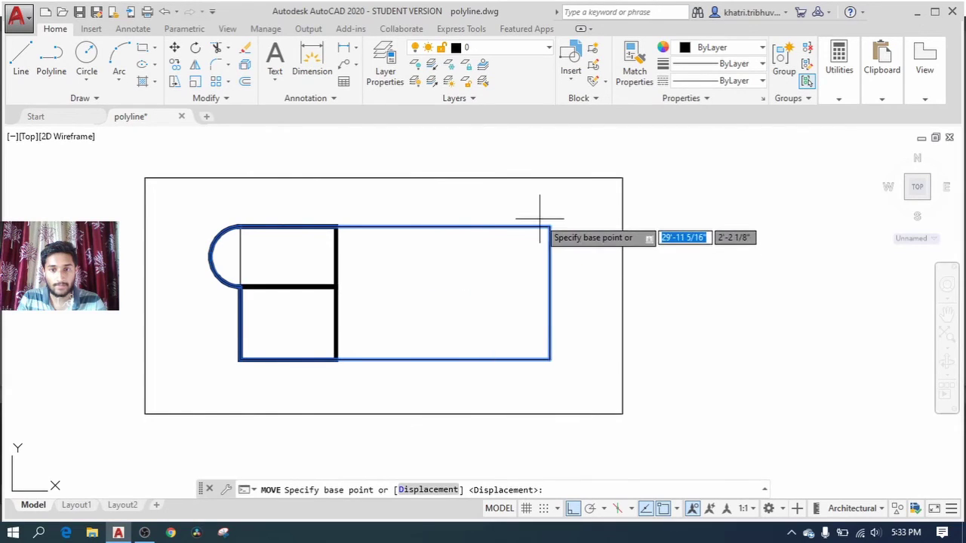
{"action": "left_click", "coordinate": [549, 226]}
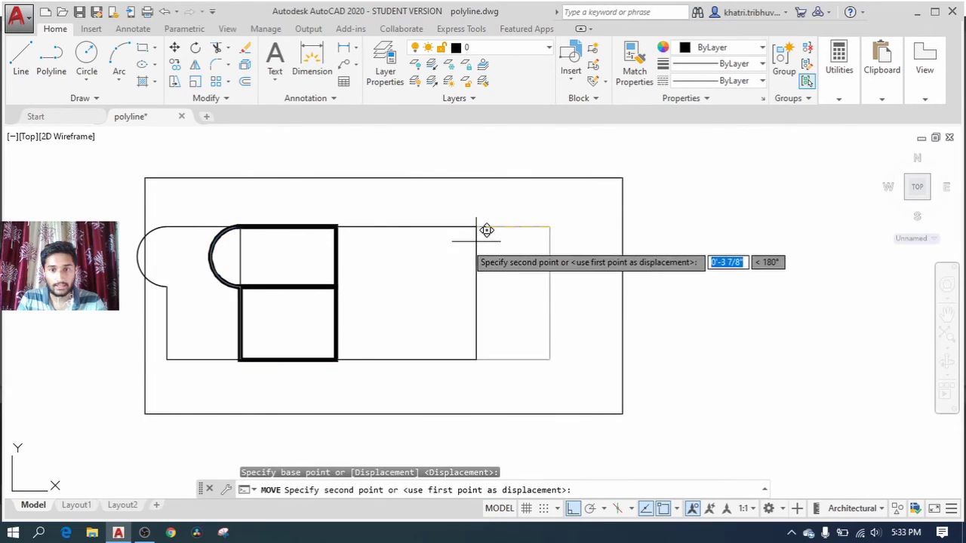
{"action": "scroll", "coordinate": [487, 234], "scroll_direction": "down", "scroll_amount": 3}
{"action": "left_click", "coordinate": [679, 249]}
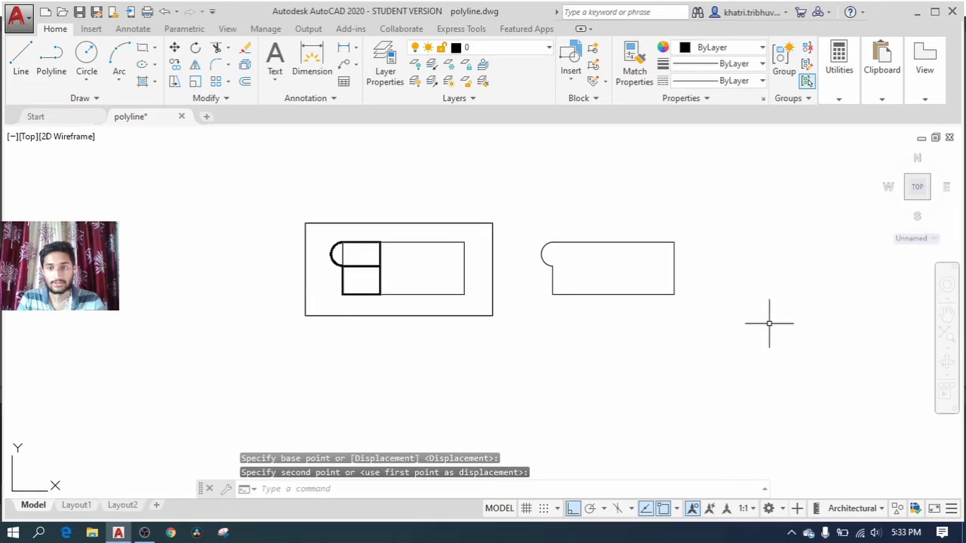
- Keep Architectural units in the status-bar list, then right-click the moved outline polyline
{"action": "left_click", "coordinate": [881, 509]}
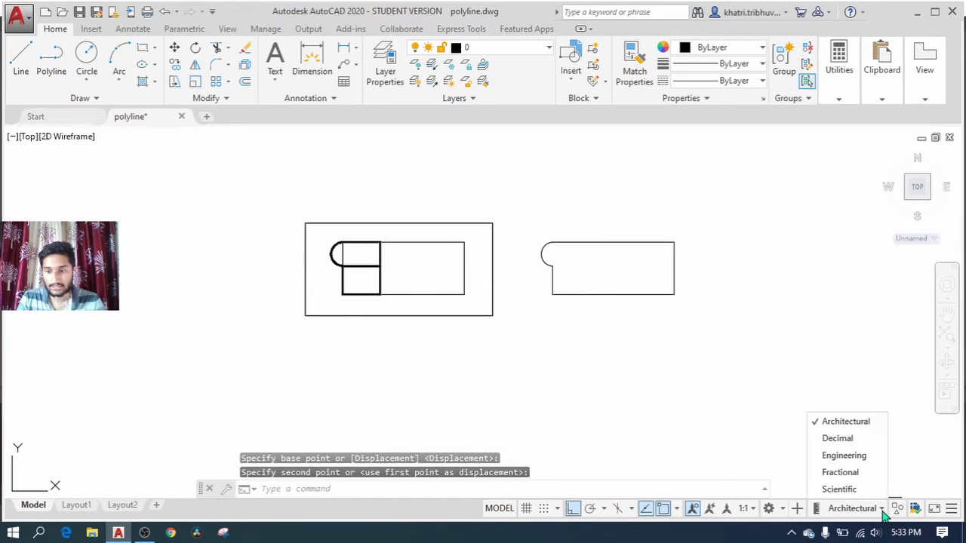
{"action": "left_click", "coordinate": [845, 422]}
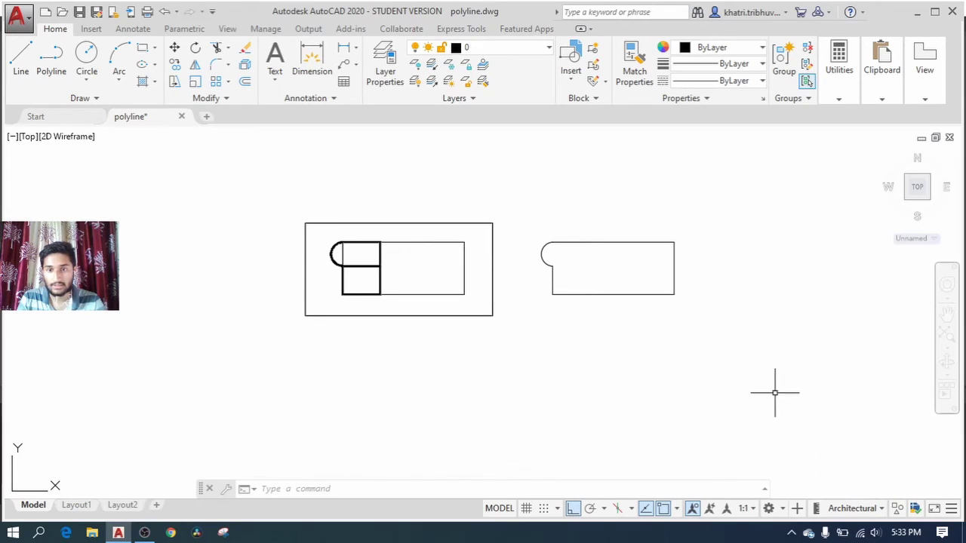
{"action": "left_click", "coordinate": [620, 244]}
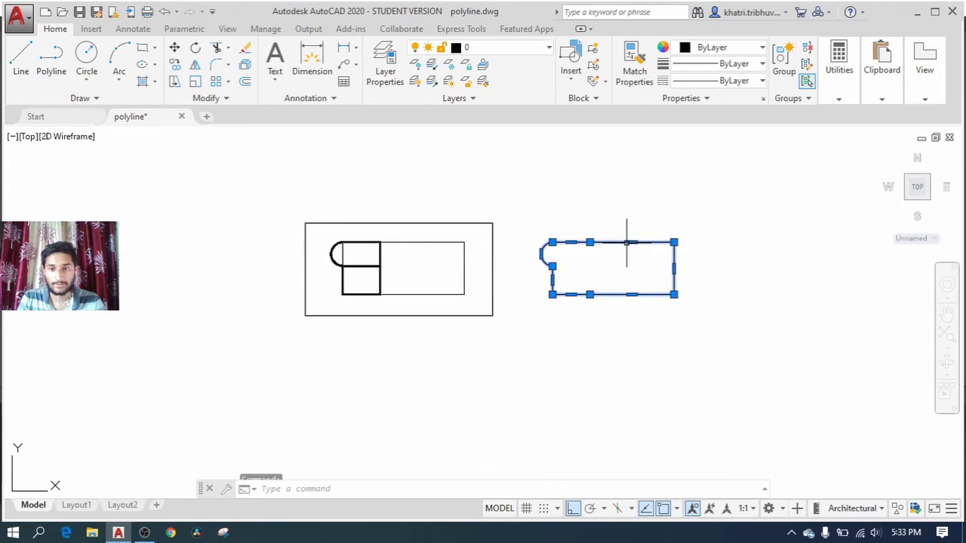
{"action": "right_click", "coordinate": [626, 246]}
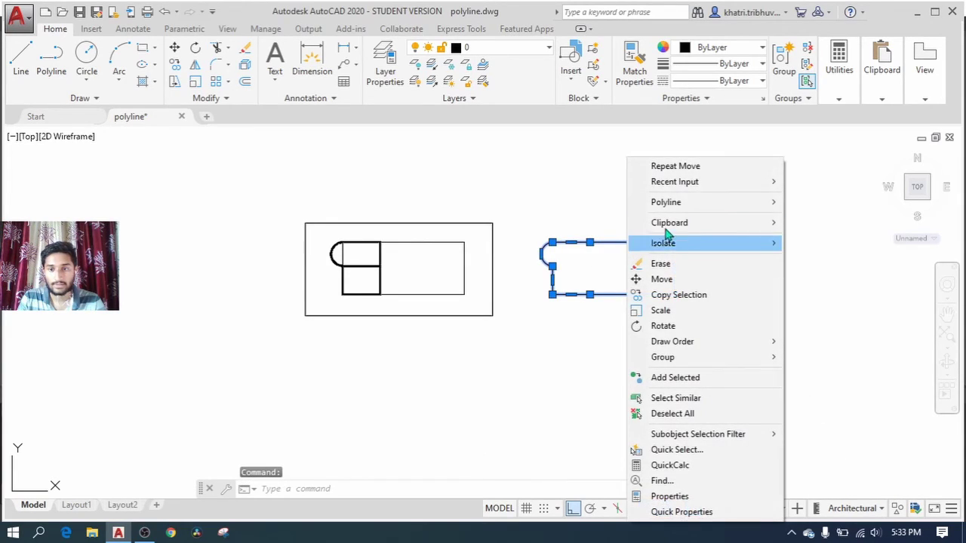
- Open the outline polyline's Properties and read its 117.9186 sq. in. area under Geometry
{"action": "left_click", "coordinate": [679, 496]}
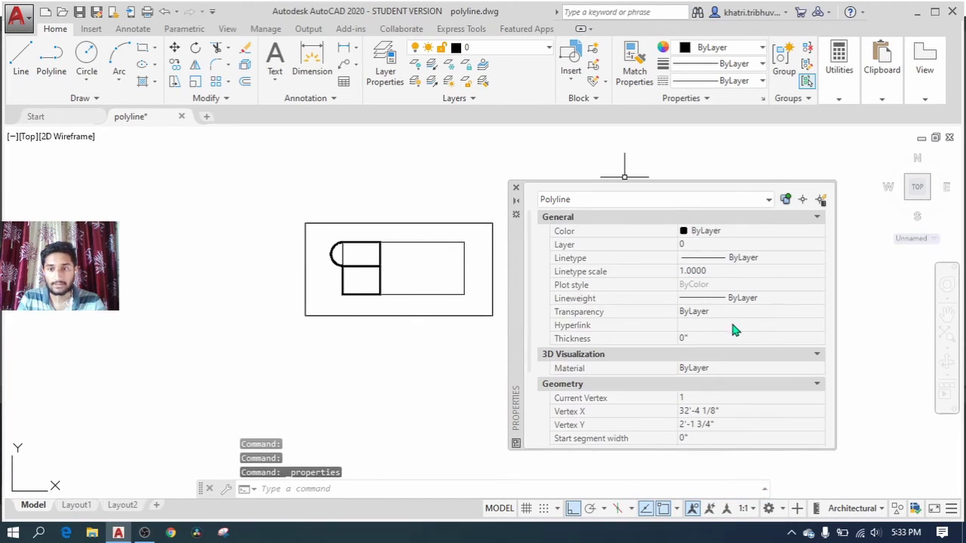
{"action": "scroll", "coordinate": [732, 325], "scroll_direction": "down", "scroll_amount": 3}
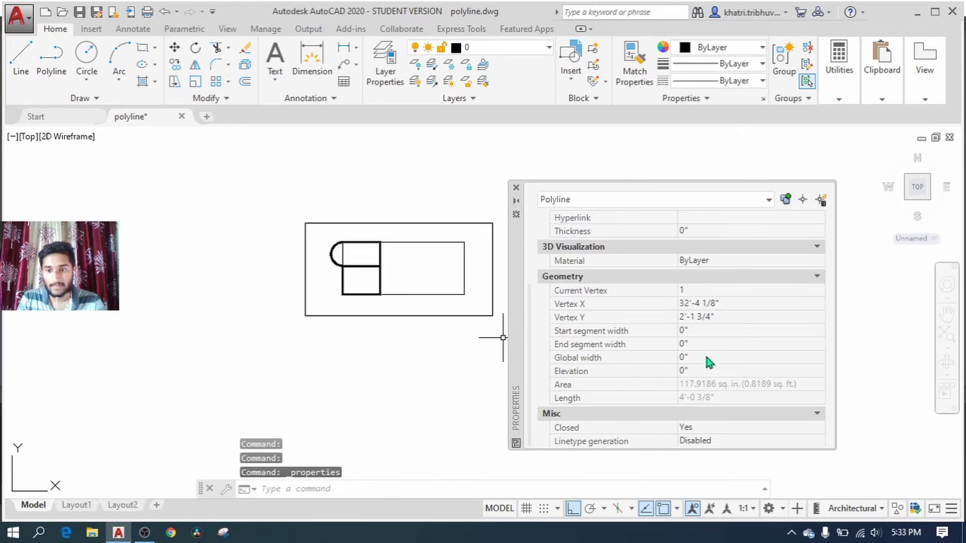
{"action": "left_click", "coordinate": [728, 384]}
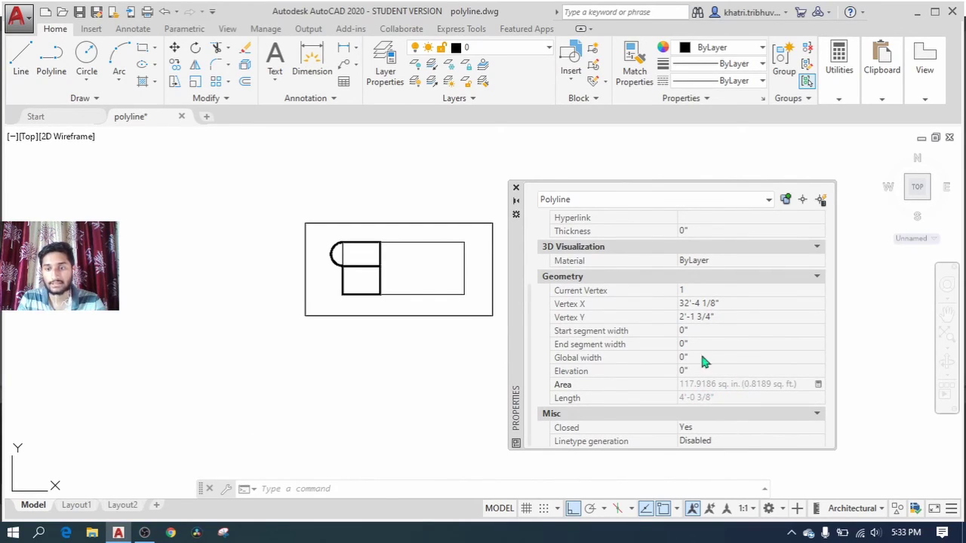
{"action": "left_click", "coordinate": [516, 189]}
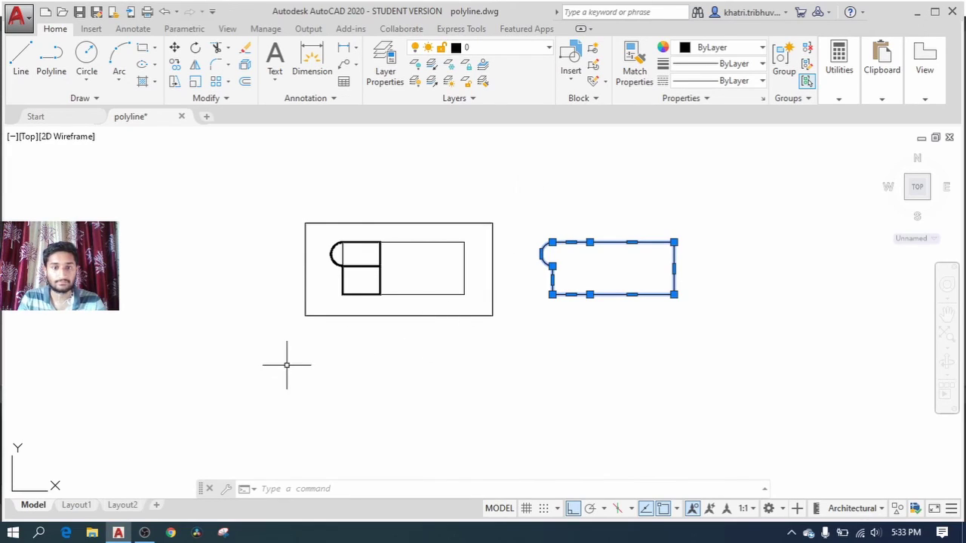
{"action": "key", "text": "Escape"}
{"action": "scroll", "coordinate": [249, 294], "scroll_direction": "down", "scroll_amount": 2}
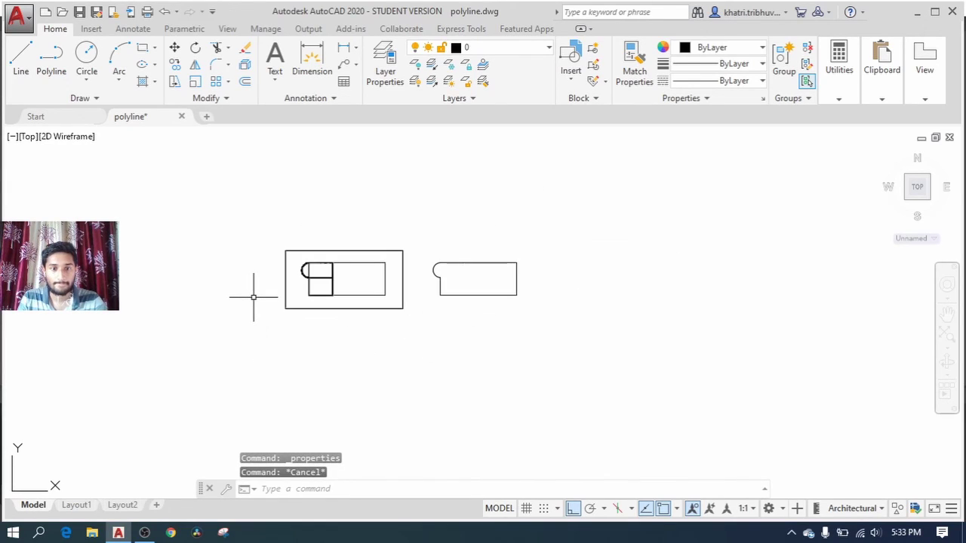
{"action": "scroll", "coordinate": [440, 277], "scroll_direction": "down", "scroll_amount": 2}
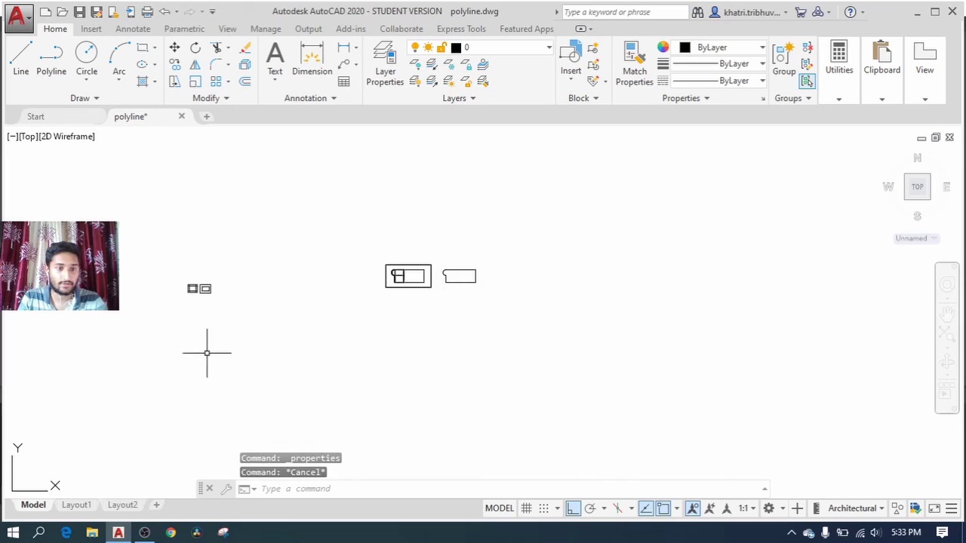
{"action": "scroll", "coordinate": [191, 334], "scroll_direction": "up", "scroll_amount": 2}
{"action": "scroll", "coordinate": [505, 194], "scroll_direction": "up", "scroll_amount": 2}
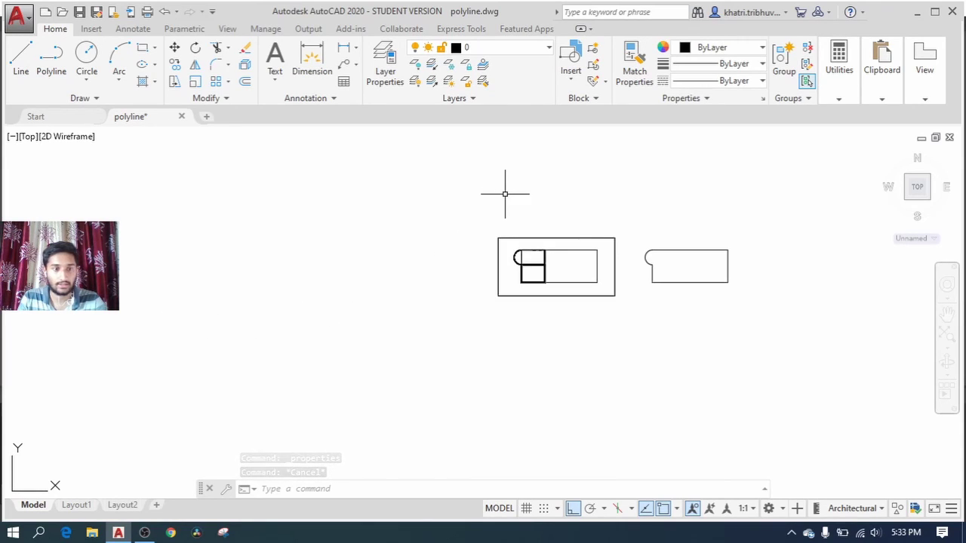